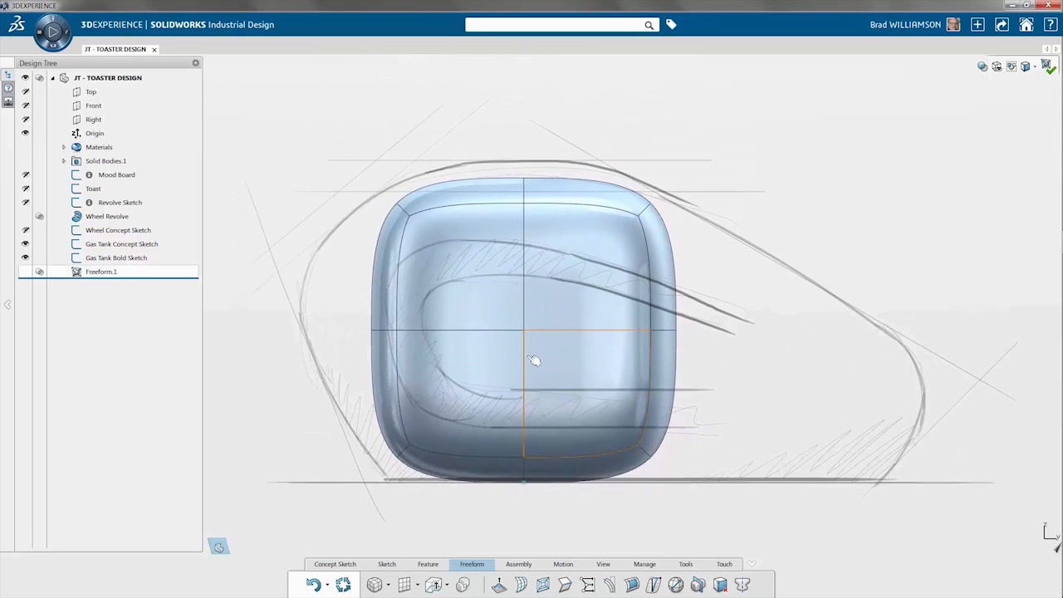
# Pull the freeform body's upper face at the blunt end outward toward the side-view gas tank sketch outline.
pyautogui.click(7, 304)
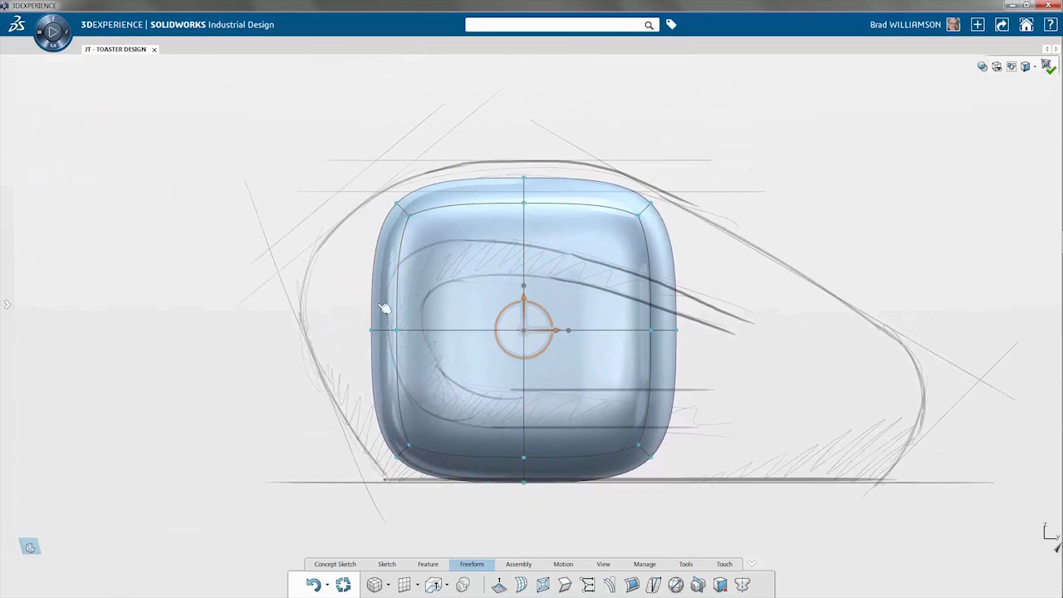
pyautogui.click(382, 307)
pyautogui.moveTo(345, 264); pyautogui.dragTo(293, 258)
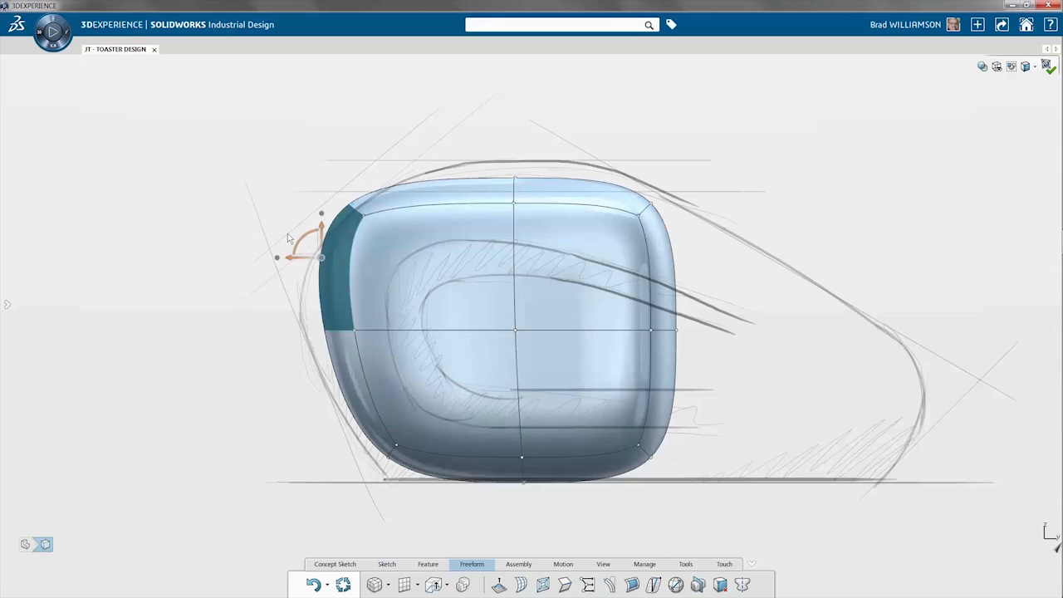
# Pull the body's middle rear vertex out toward the sketch's tapered tail and tilt it to follow the outline.
pyautogui.click(686, 334)
pyautogui.moveTo(706, 334); pyautogui.dragTo(1015, 299)
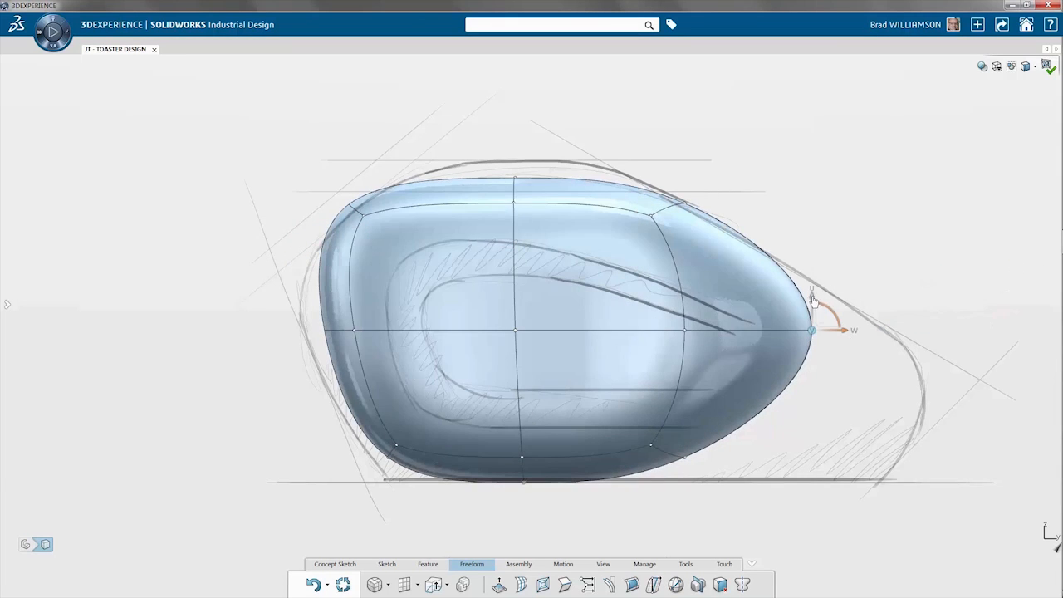
pyautogui.moveTo(814, 300); pyautogui.dragTo(843, 361)
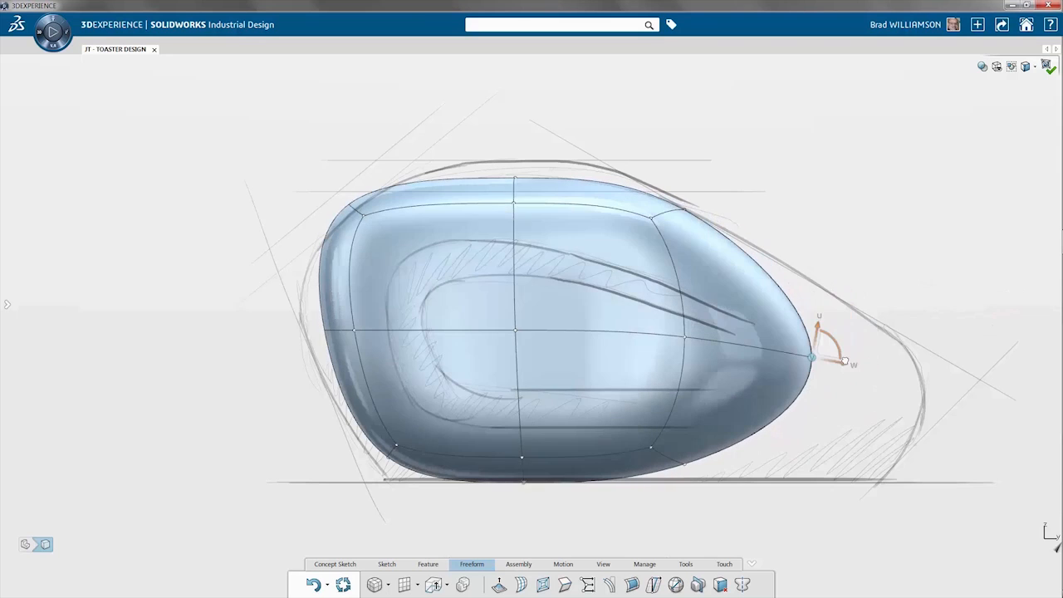
pyautogui.click(873, 281)
# Crease the body's bottom faces using the Faces selection filter, and restore the filter to Any entities.
pyautogui.click(1027, 68)
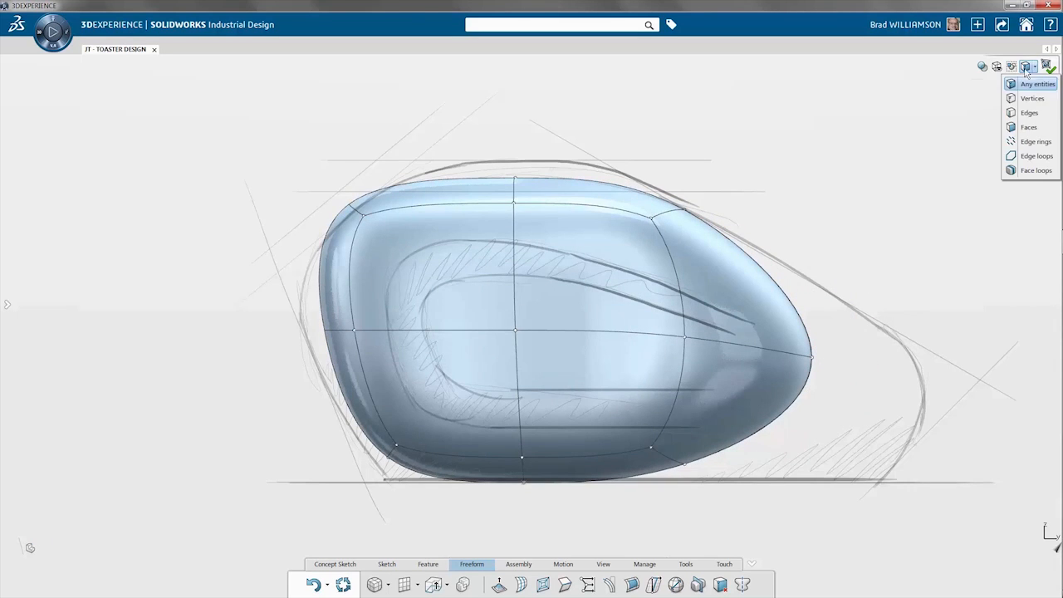
pyautogui.click(1029, 128)
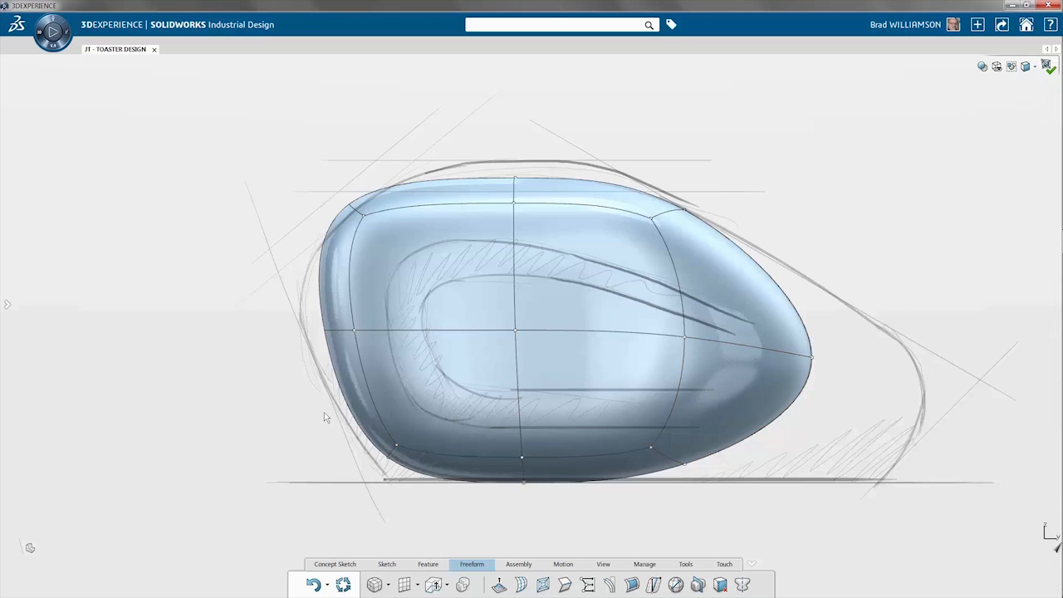
pyautogui.moveTo(323, 412); pyautogui.dragTo(714, 523)
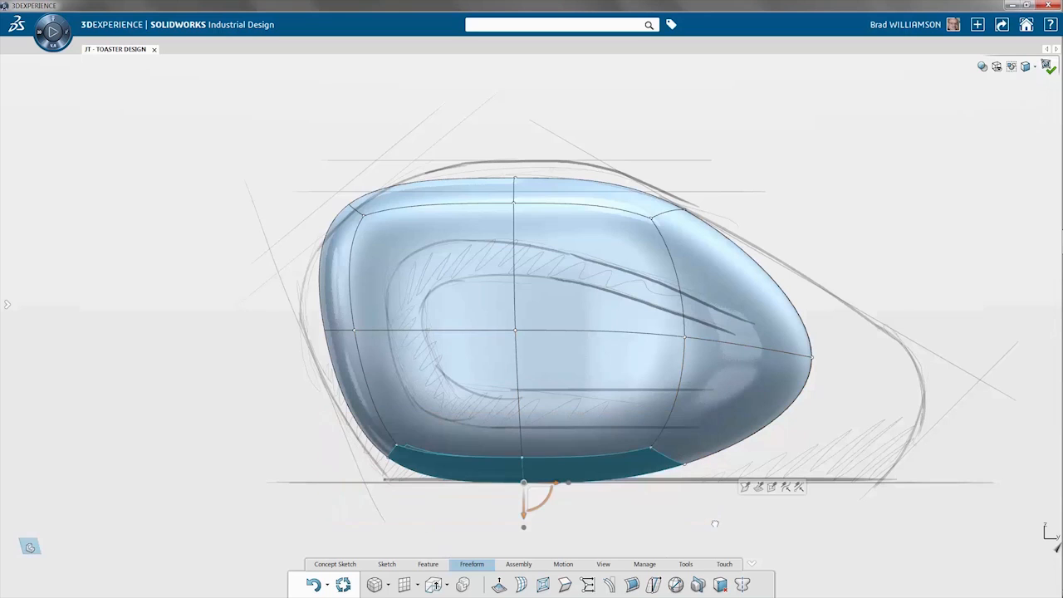
pyautogui.click(745, 488)
pyautogui.click(1028, 68)
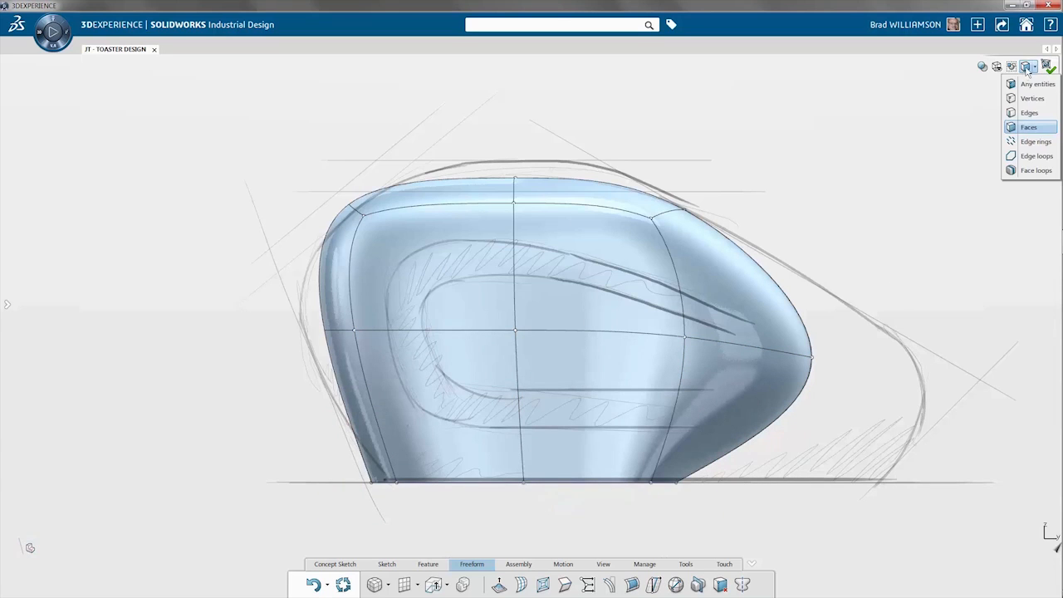
pyautogui.click(1029, 87)
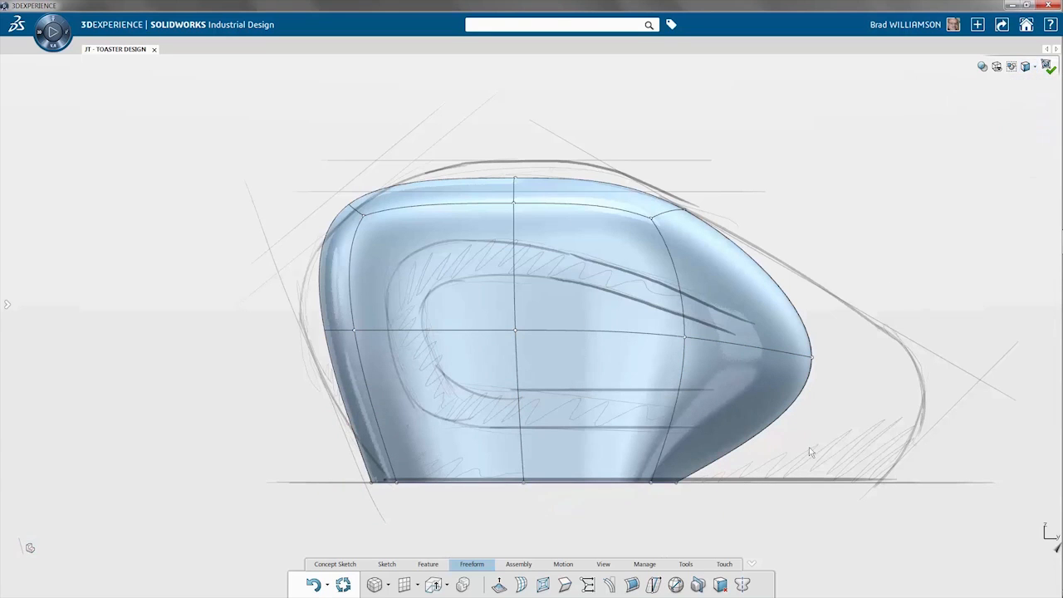
# Pull the bottom rear corner vertex outward toward the tail of the side-view sketch.
pyautogui.click(678, 483)
pyautogui.click(704, 455)
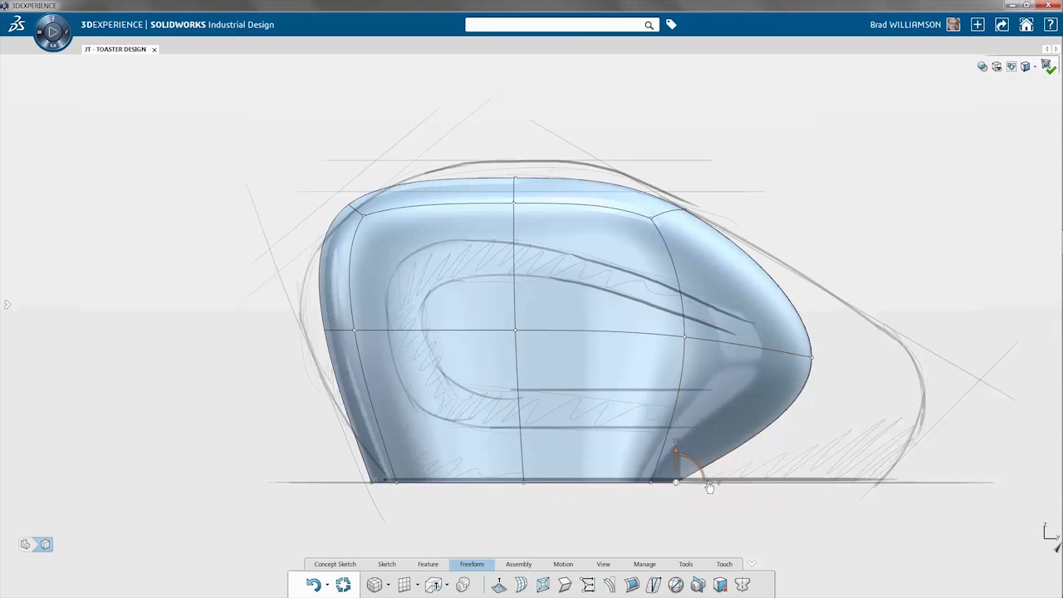
pyautogui.moveTo(708, 484); pyautogui.dragTo(948, 459)
pyautogui.click(919, 509)
# Scale the body's bottom inward across its width in the front view so the sides taper toward the base.
pyautogui.hotkey('ctrl', '1')
pyautogui.moveTo(765, 509); pyautogui.dragTo(345, 448)
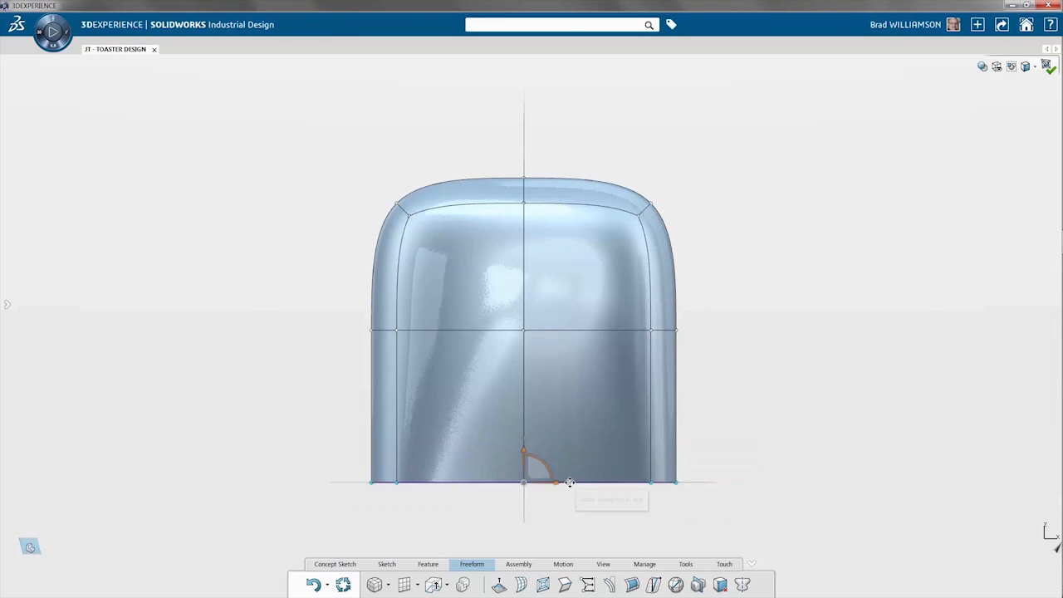
pyautogui.moveTo(569, 482); pyautogui.dragTo(558, 460)
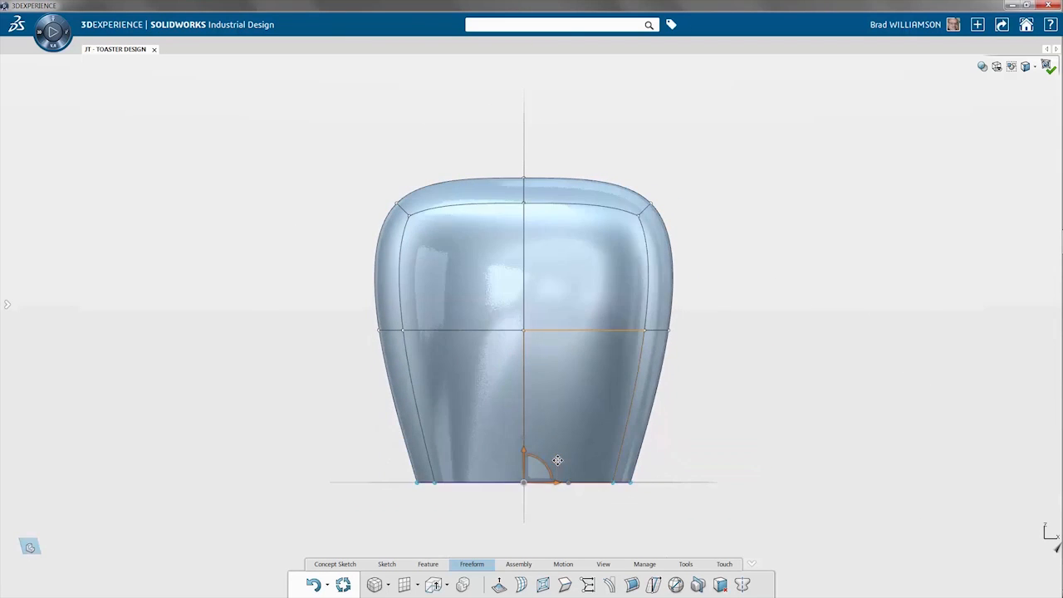
pyautogui.click(582, 512)
# Inset the four large side faces of the body to fit within the outer scoop outline of the sketch.
pyautogui.hotkey('ctrl', '3')
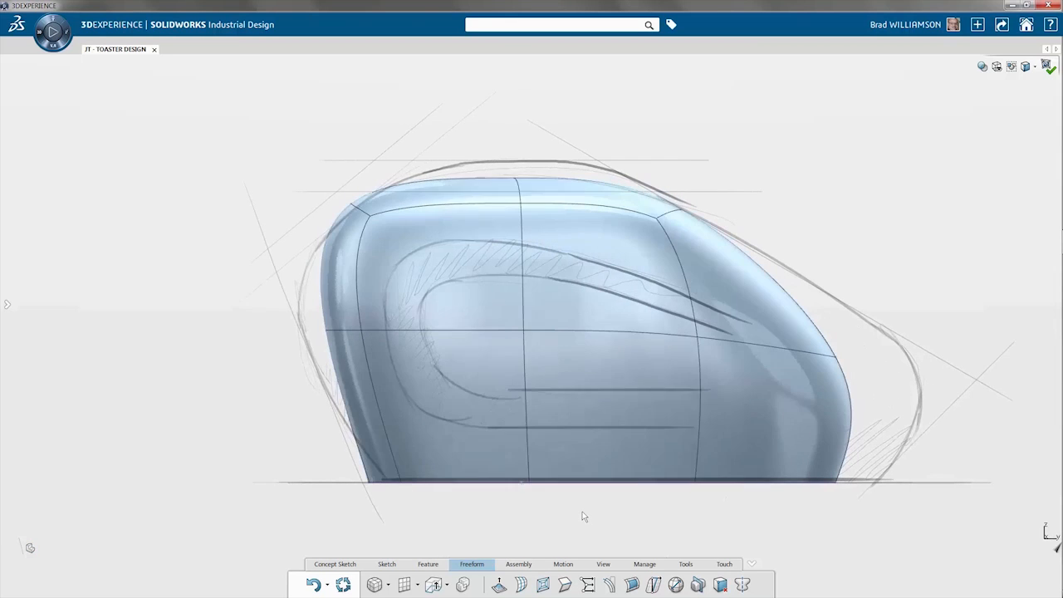
pyautogui.click(462, 309)
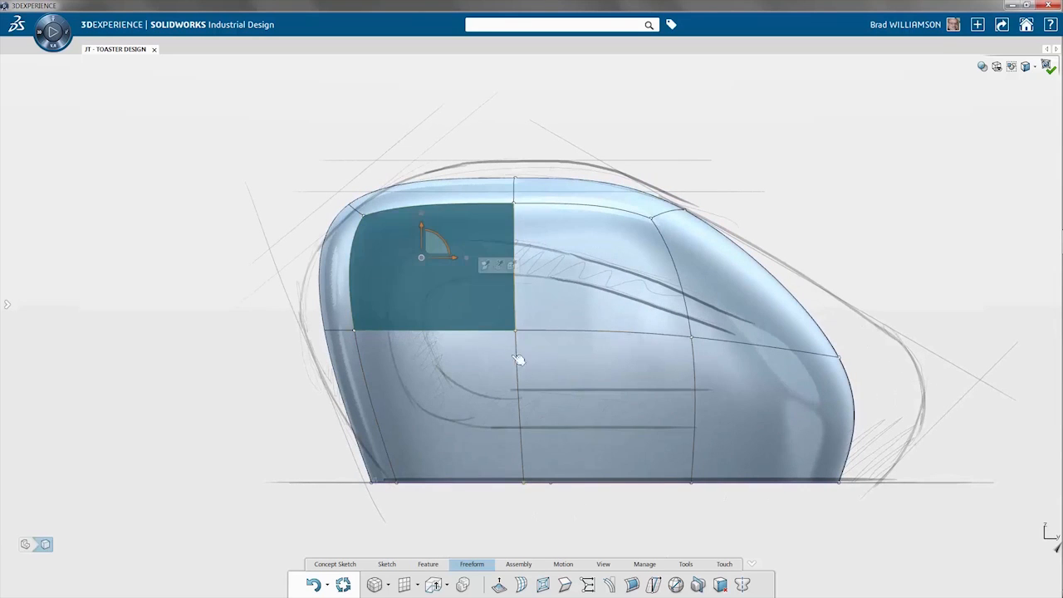
pyautogui.doubleClick(570, 411)
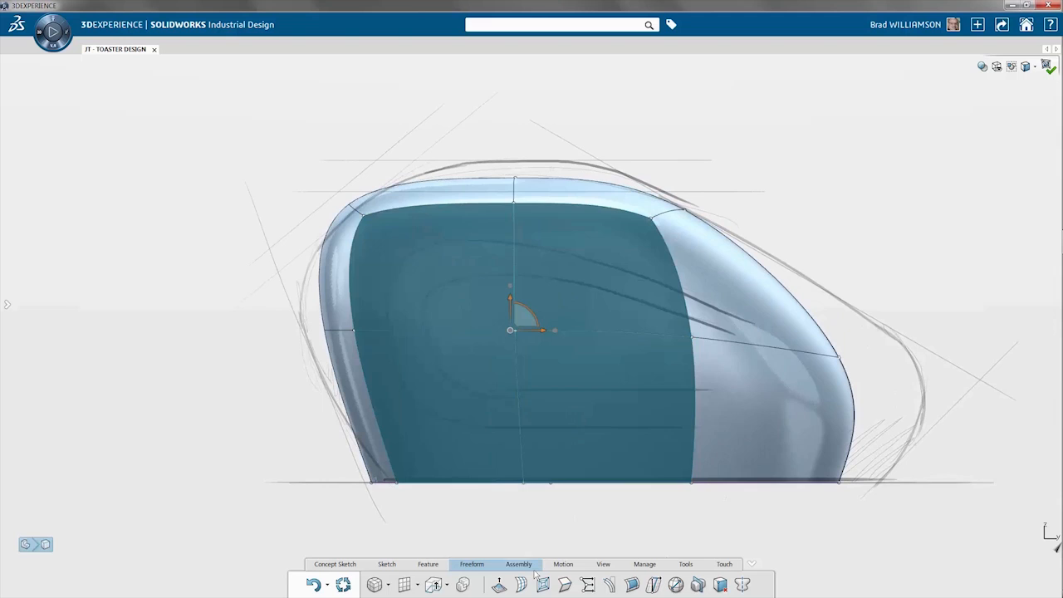
pyautogui.click(542, 585)
pyautogui.moveTo(517, 240); pyautogui.dragTo(523, 266)
pyautogui.click(524, 263)
# Inset the four inner side faces a second time, toward the sketch's inner scoop outline.
pyautogui.click(483, 281)
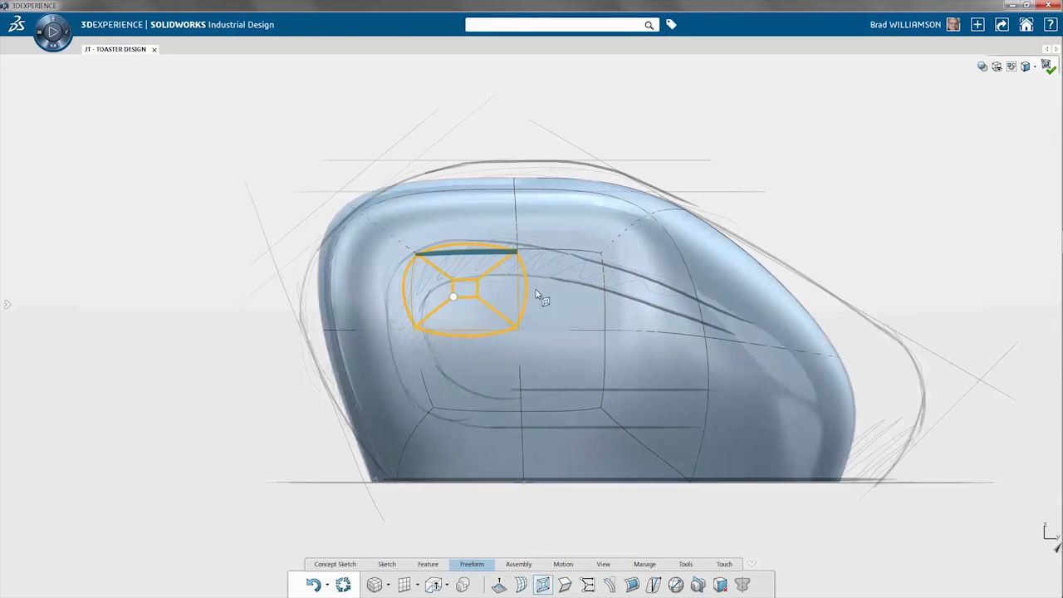
pyautogui.keyDown('ctrl'); pyautogui.click(552, 294); pyautogui.keyUp('ctrl')
pyautogui.keyDown('ctrl'); pyautogui.click(561, 370); pyautogui.keyUp('ctrl')
pyautogui.keyDown('ctrl'); pyautogui.click(479, 374); pyautogui.keyUp('ctrl')
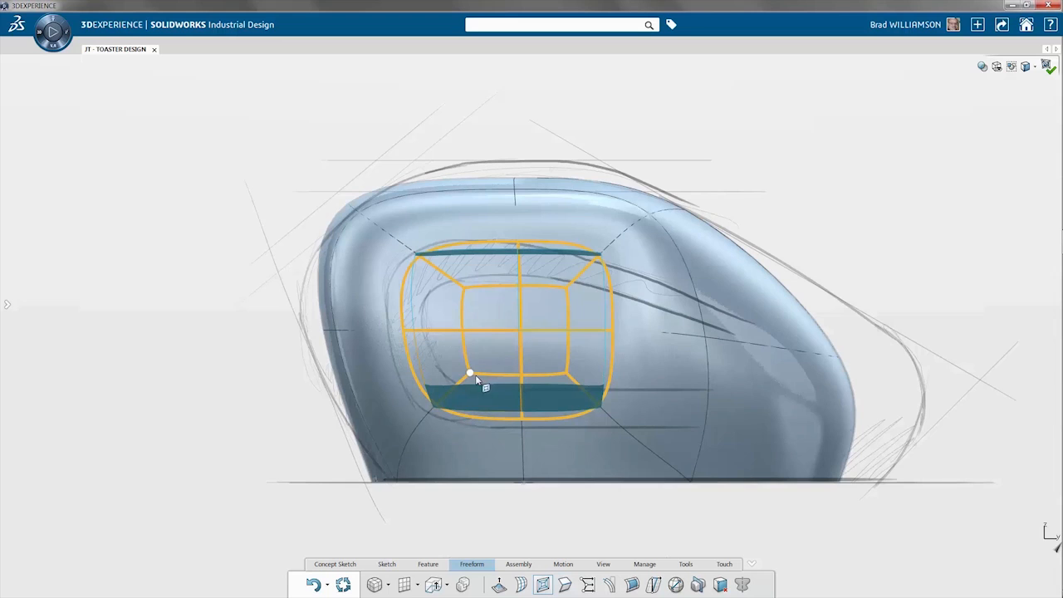
pyautogui.click(476, 373)
# Crease the inner and outer inset edge loops on the side, leaving their rear edges smooth.
pyautogui.click(479, 375)
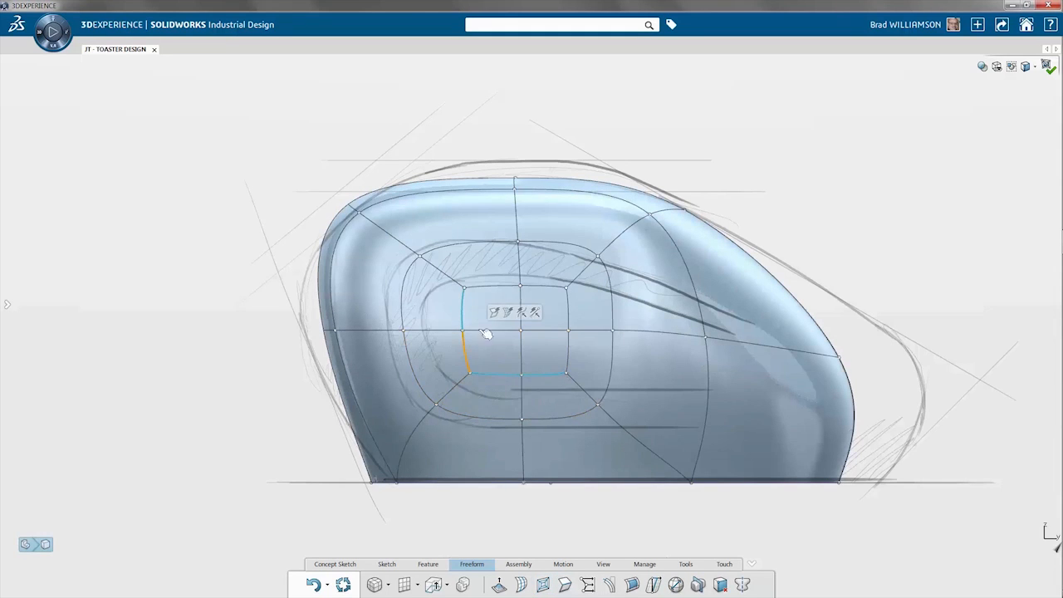
pyautogui.keyDown('ctrl'); pyautogui.click(496, 287); pyautogui.keyUp('ctrl')
pyautogui.keyDown('ctrl'); pyautogui.click(510, 247); pyautogui.keyUp('ctrl')
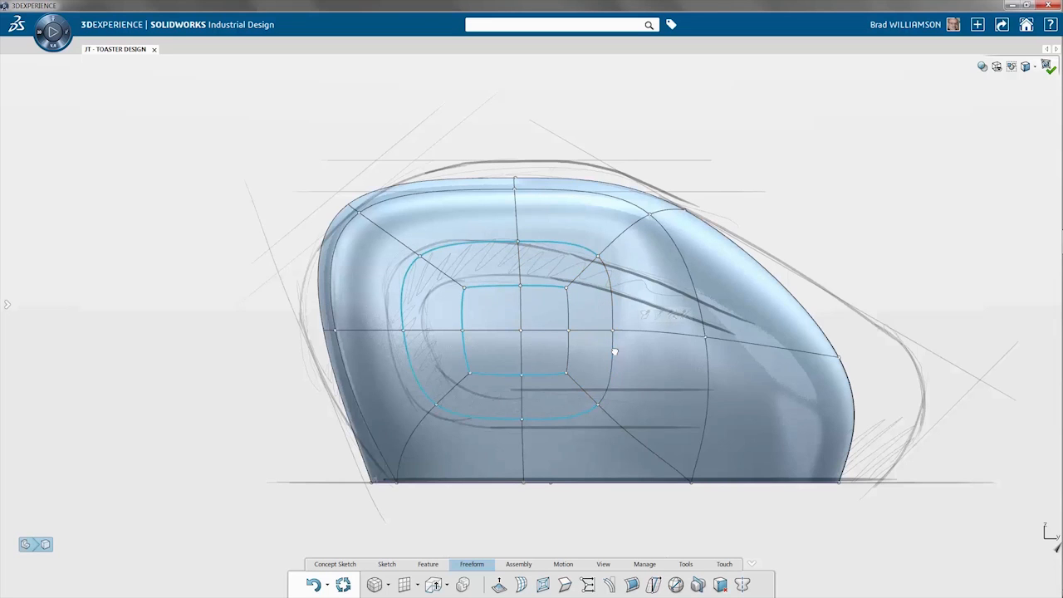
pyautogui.click(645, 315)
# Push the four innermost side faces into the body to form a recessed scoop.
pyautogui.moveTo(731, 221); pyautogui.dragTo(586, 249, button='middle')
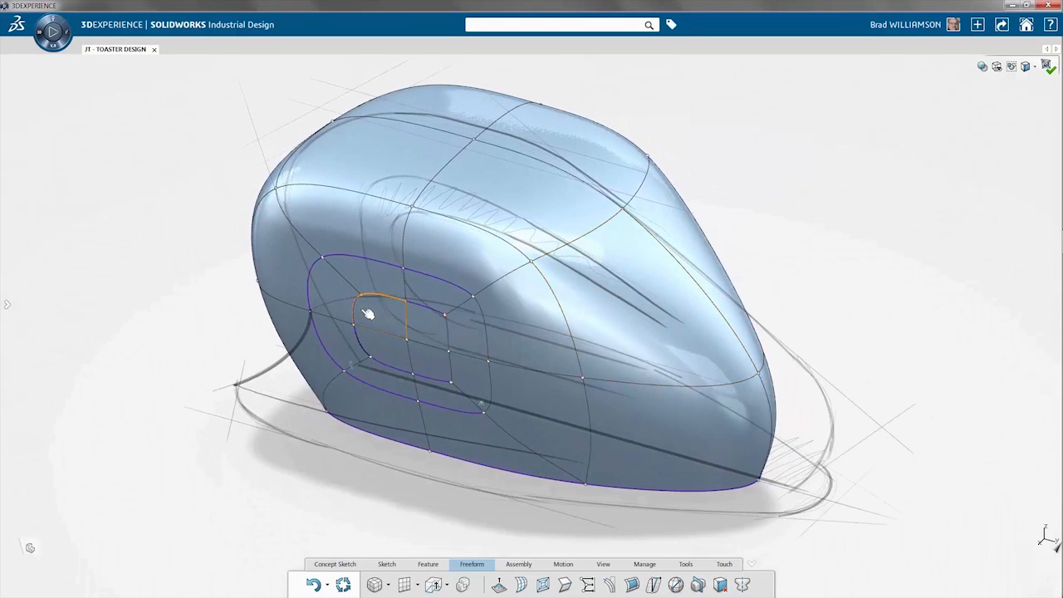
pyautogui.click(383, 316)
pyautogui.keyDown('shift'); pyautogui.click(426, 363); pyautogui.keyUp('shift')
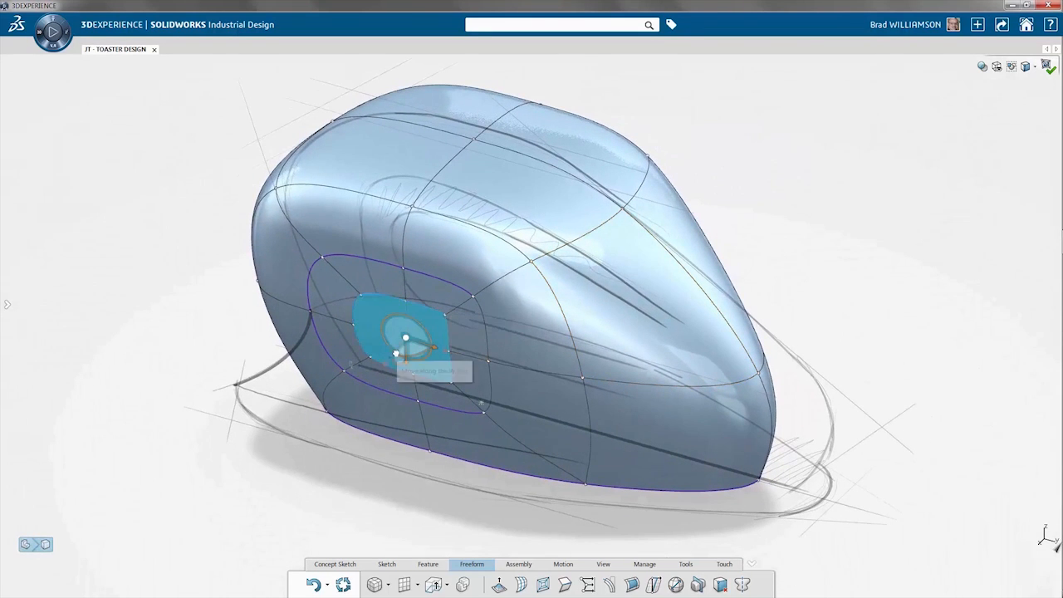
pyautogui.moveTo(407, 353); pyautogui.dragTo(431, 349)
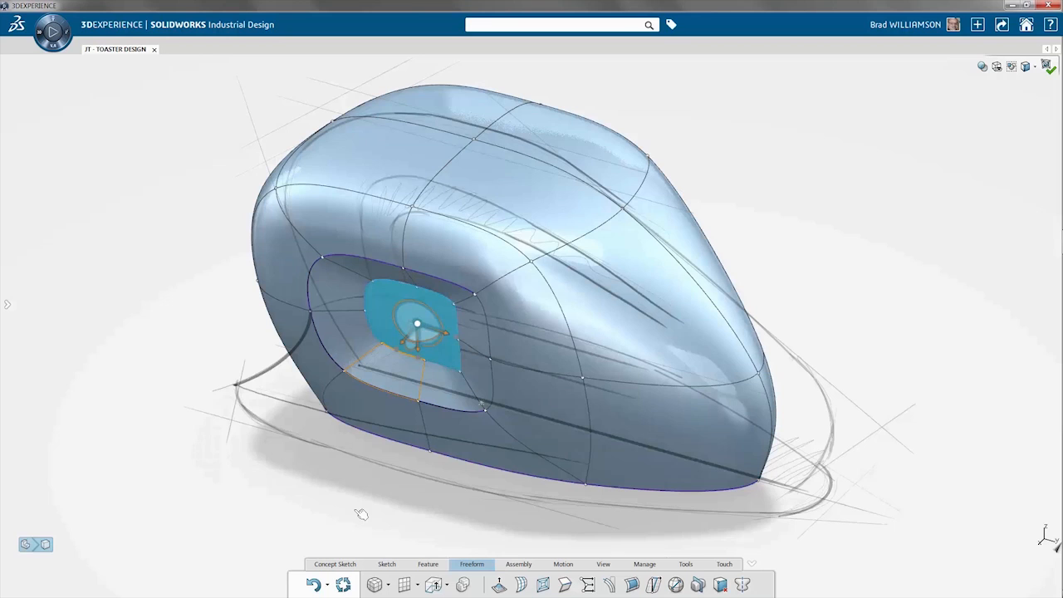
pyautogui.click(361, 513)
# Quick Align the horizontal edge chain from the recess centre to the tail along a slanted line following the top-view sketch.
pyautogui.click(443, 333)
pyautogui.click(474, 351)
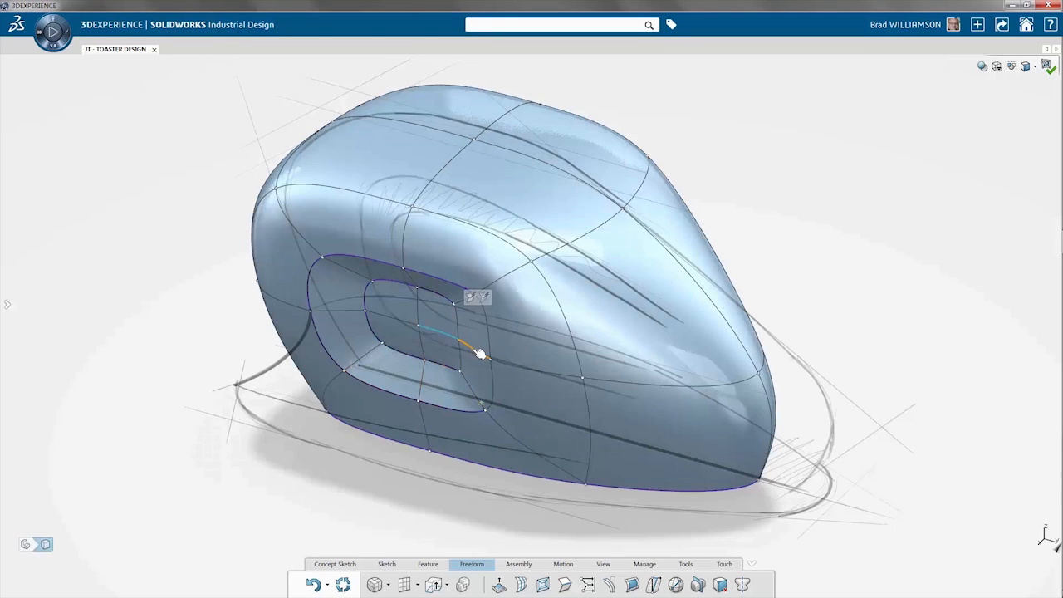
pyautogui.keyDown('ctrl'); pyautogui.click(518, 371); pyautogui.keyUp('ctrl')
pyautogui.keyDown('ctrl'); pyautogui.click(610, 383); pyautogui.keyUp('ctrl')
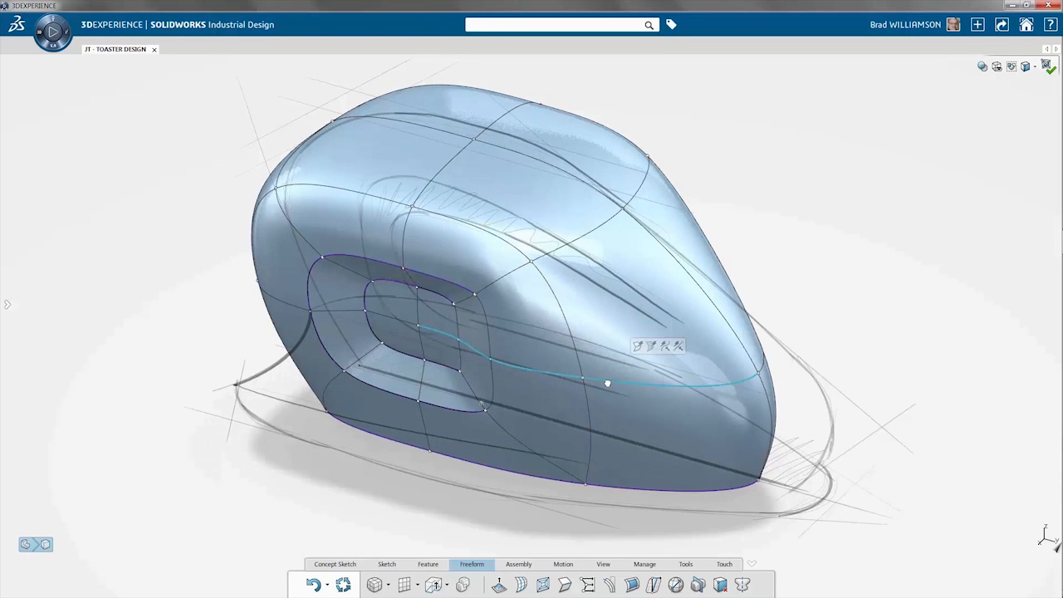
pyautogui.moveTo(624, 432); pyautogui.dragTo(628, 442, button='middle')
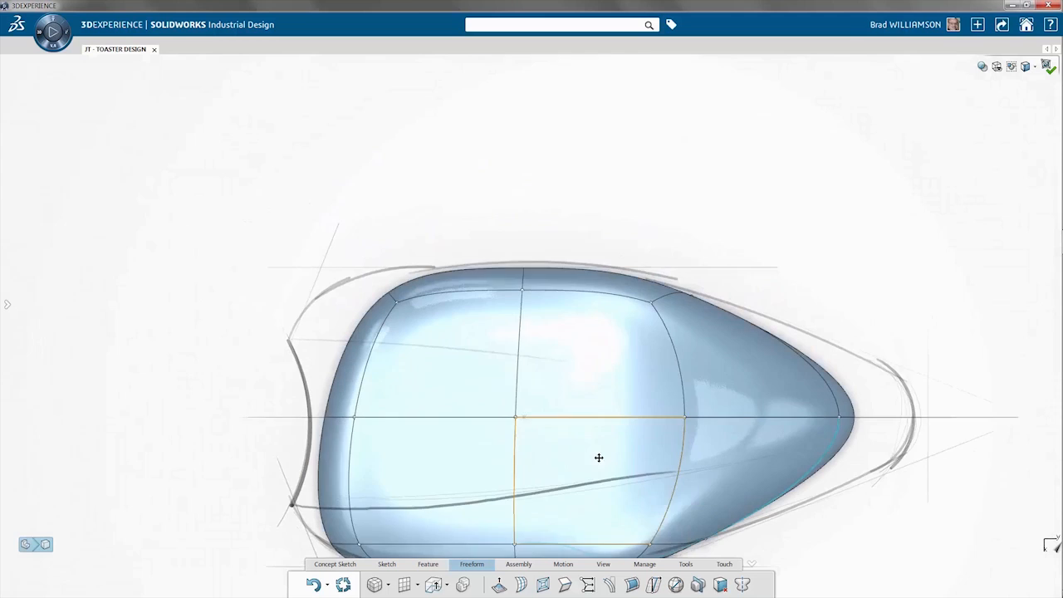
pyautogui.moveTo(598, 458); pyautogui.dragTo(562, 347, button='middle')
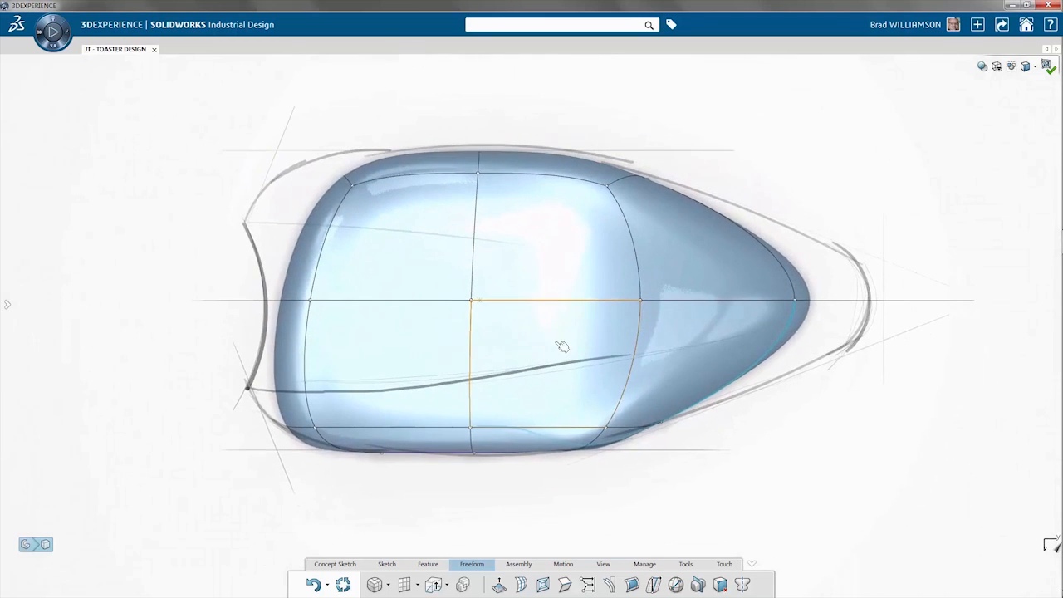
pyautogui.click(755, 370)
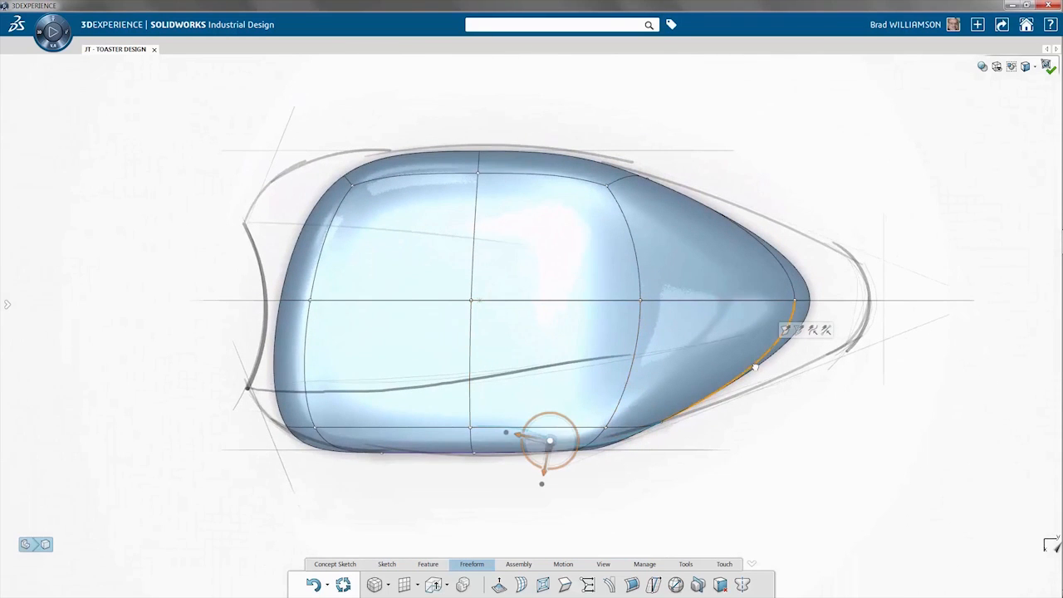
pyautogui.click(827, 330)
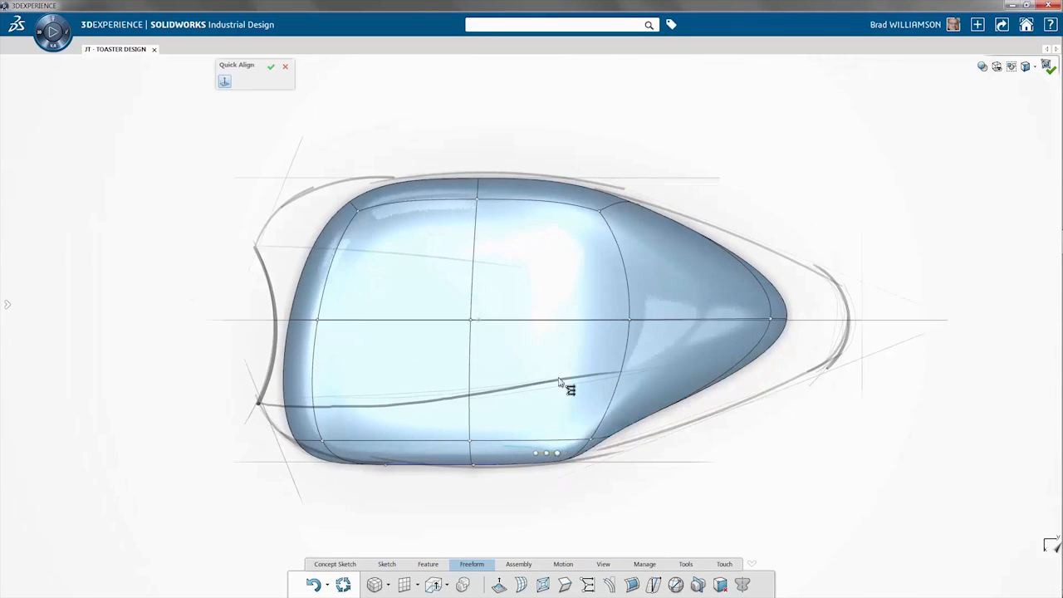
pyautogui.moveTo(588, 446); pyautogui.dragTo(807, 396)
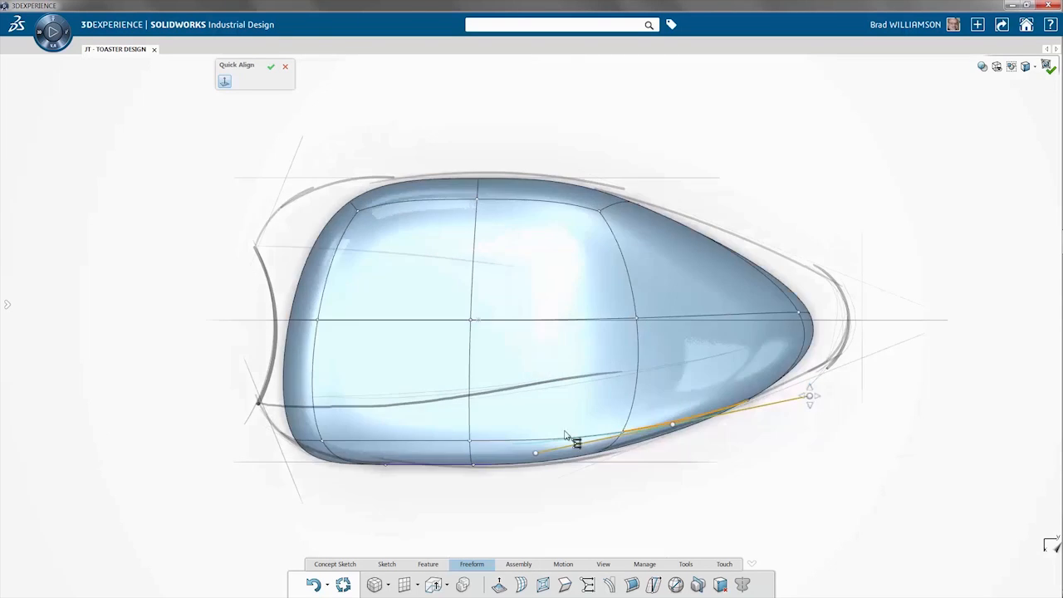
pyautogui.moveTo(537, 455); pyautogui.dragTo(476, 446)
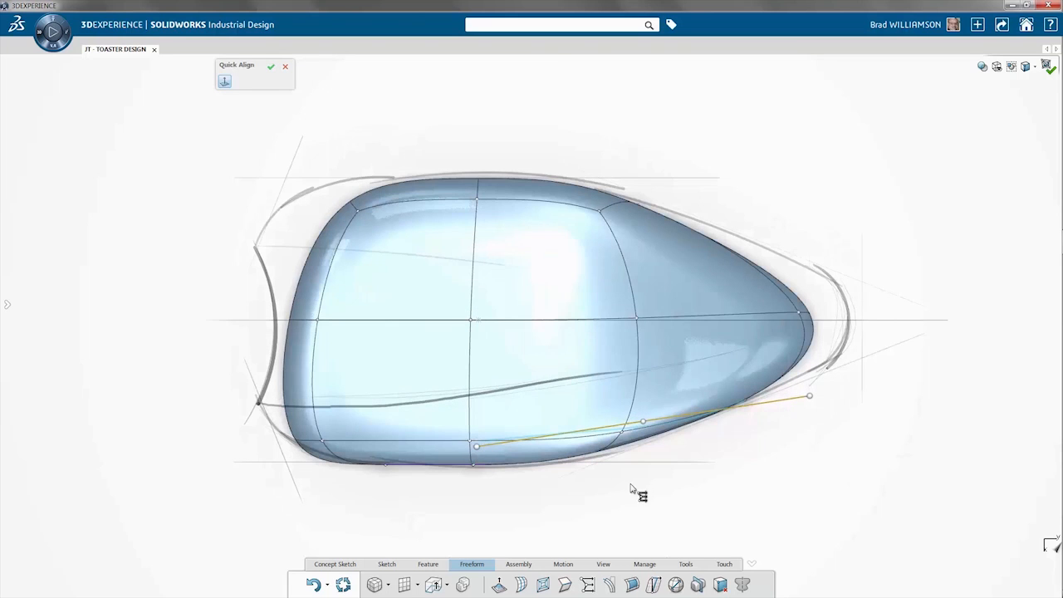
pyautogui.click(271, 66)
# Apply symmetry about the Front plane, keeping the side of the body that carries the recessed scoop.
pyautogui.hotkey('ctrl', '1')
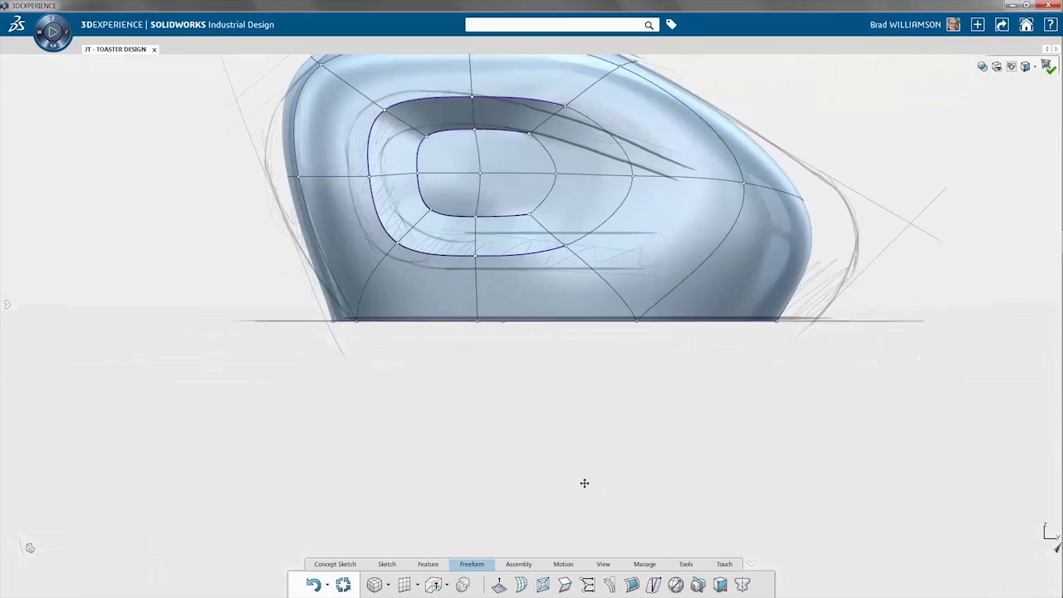
pyautogui.keyDown('ctrl'); pyautogui.moveTo(584, 481); pyautogui.dragTo(570, 593, button='middle'); pyautogui.keyUp('ctrl')
pyautogui.moveTo(693, 422); pyautogui.dragTo(625, 388, button='middle')
pyautogui.click(741, 584)
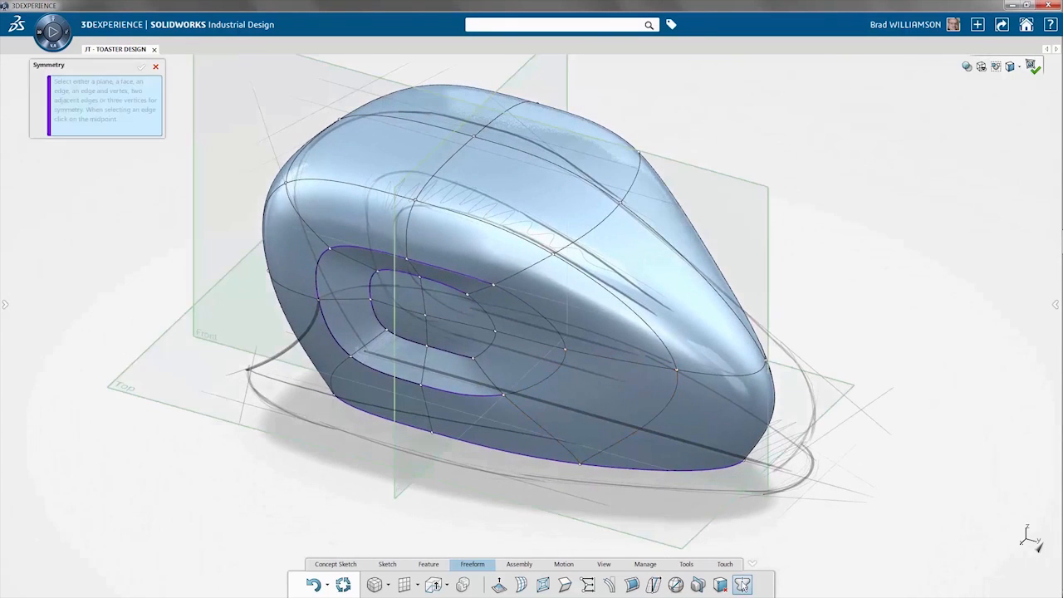
pyautogui.click(750, 194)
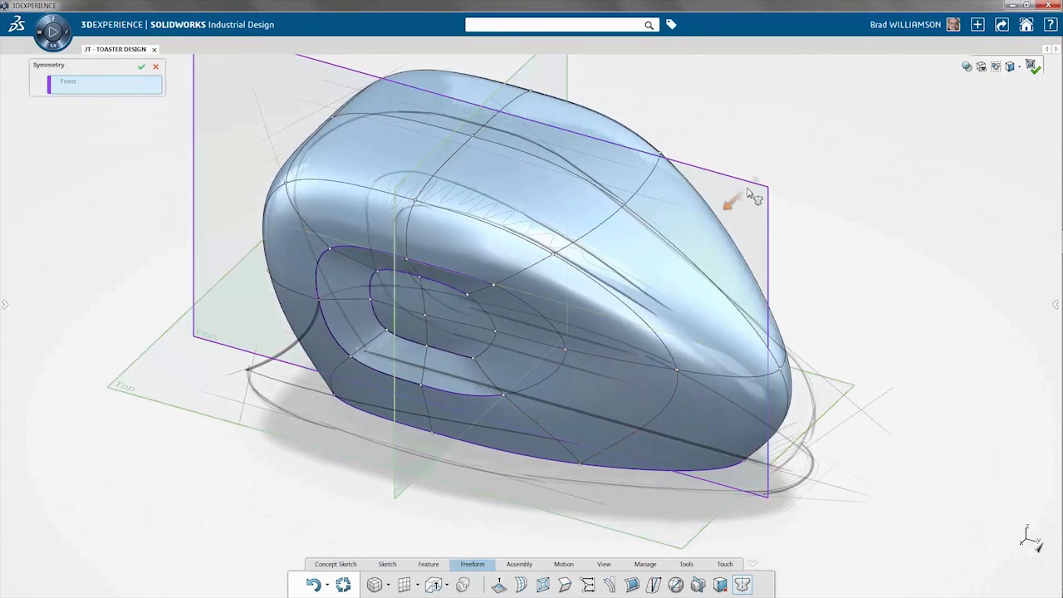
pyautogui.click(730, 204)
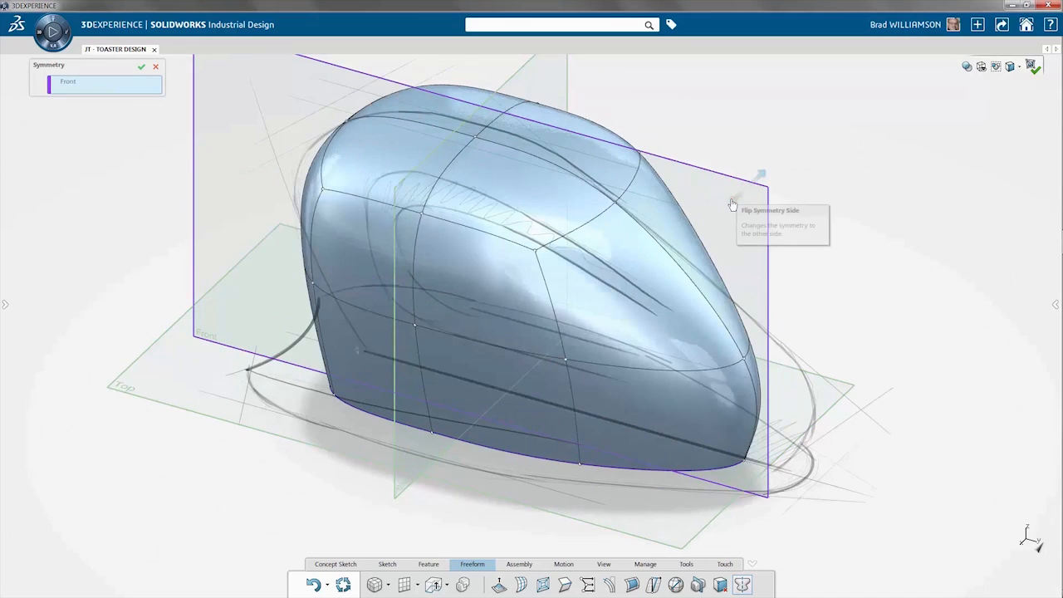
pyautogui.click(731, 205)
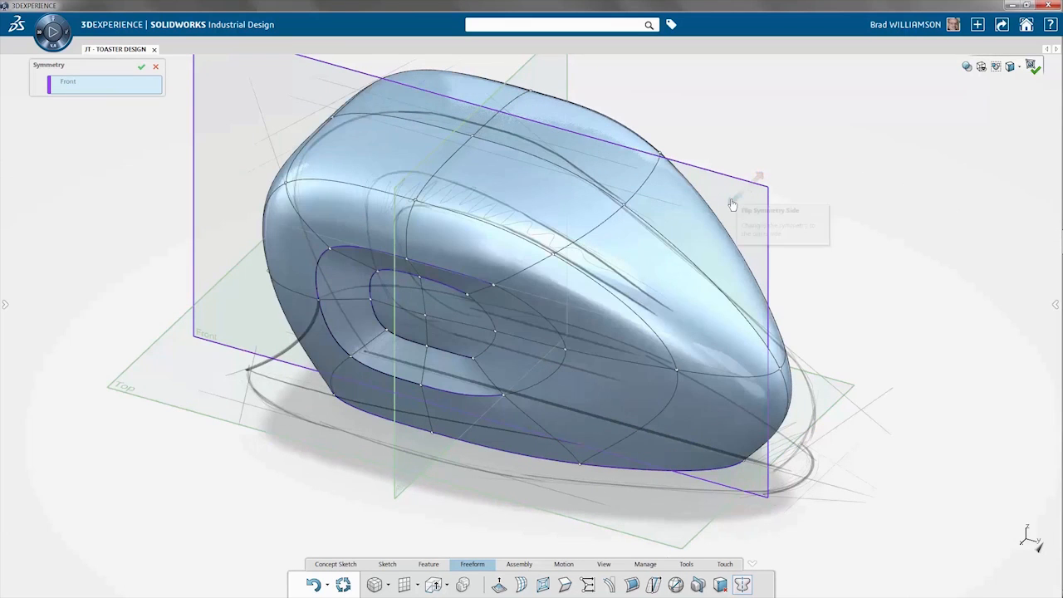
pyautogui.click(142, 68)
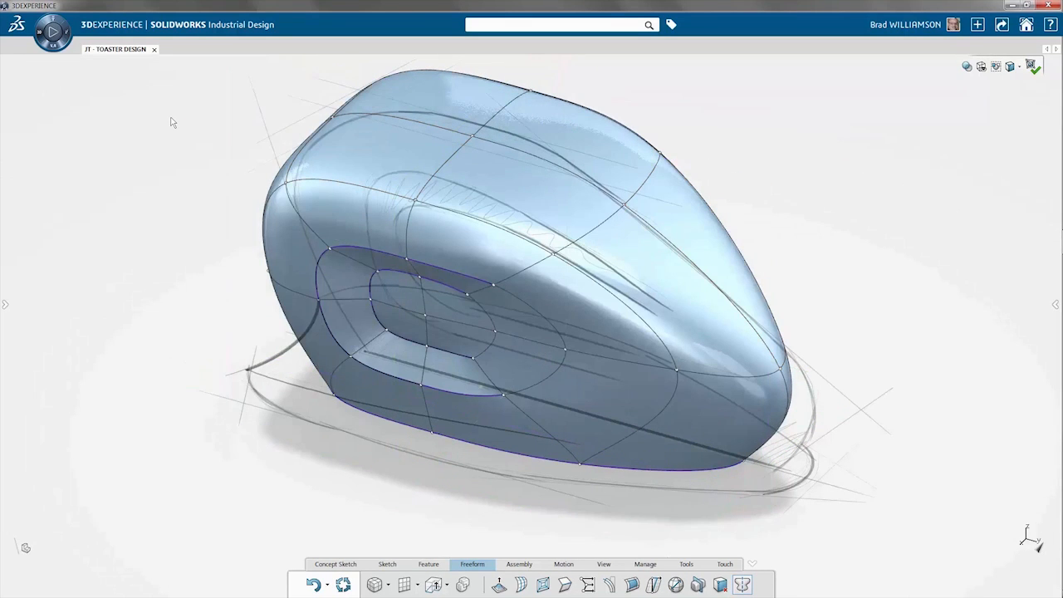
# Insert a lengthwise edge loop midway between the top centreline and the shoulder, and crease its edges over the top.
pyautogui.click(445, 173)
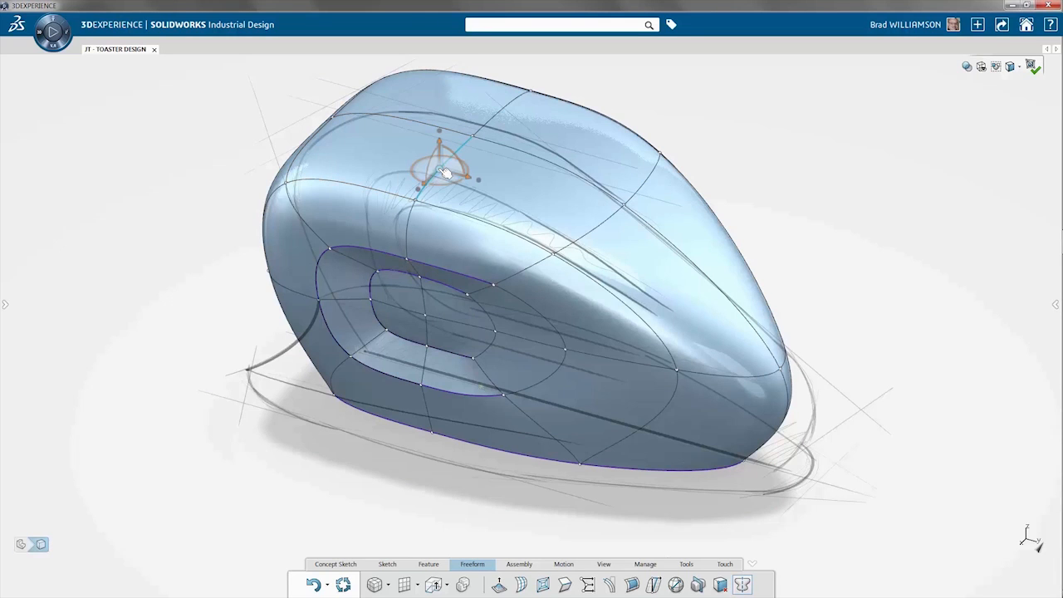
pyautogui.click(484, 153)
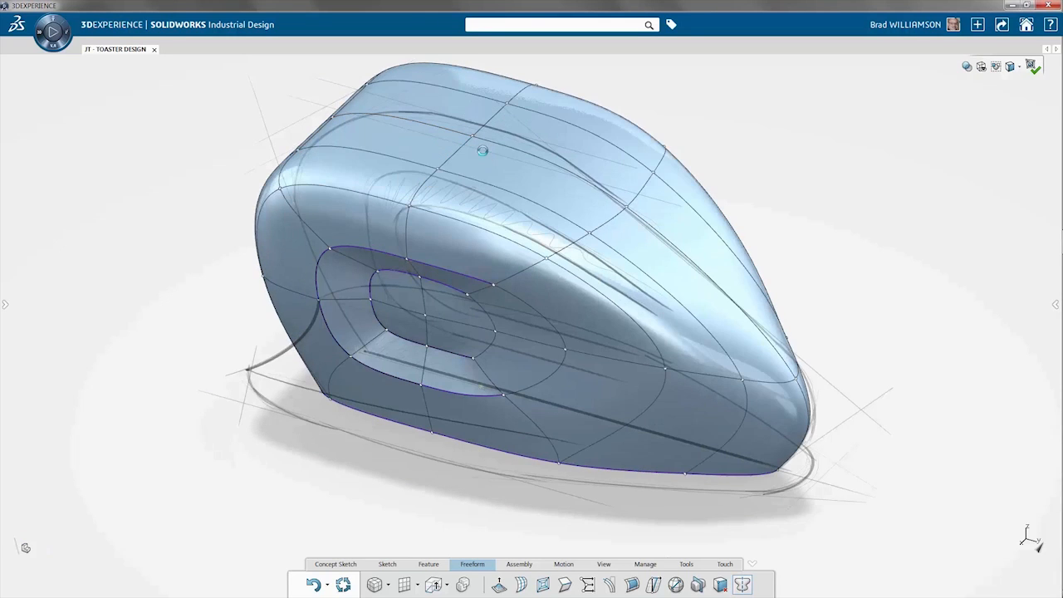
pyautogui.click(470, 179)
pyautogui.keyDown('ctrl'); pyautogui.click(422, 165); pyautogui.keyUp('ctrl')
pyautogui.moveTo(381, 184); pyautogui.dragTo(400, 222, button='middle')
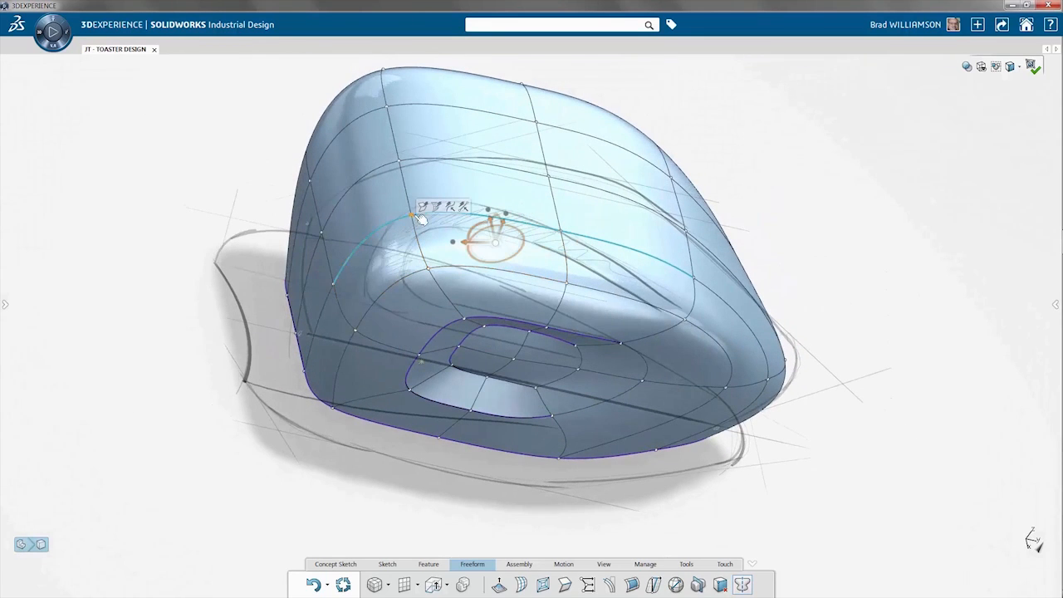
pyautogui.click(425, 210)
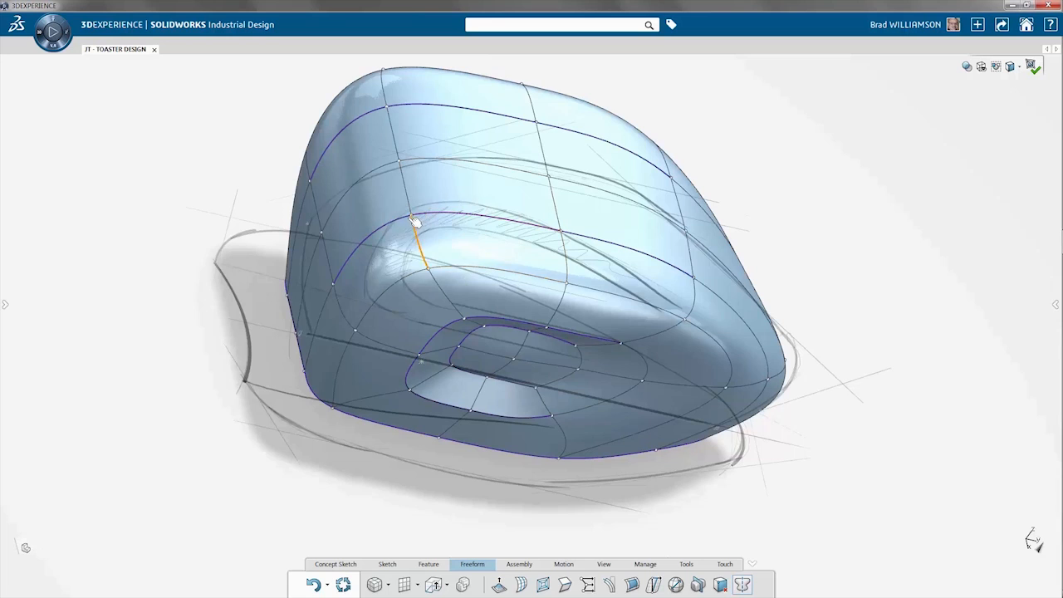
# Raise the front stretch of the creased top loop so the centre of the body dips between two ridges.
pyautogui.click(415, 222)
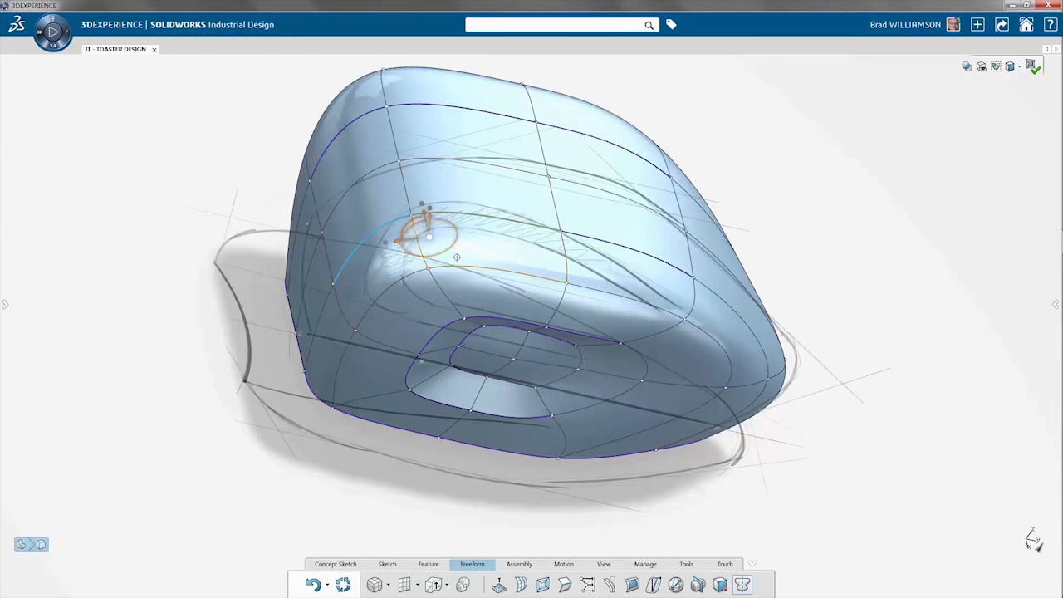
pyautogui.moveTo(457, 257); pyautogui.dragTo(408, 335, button='middle')
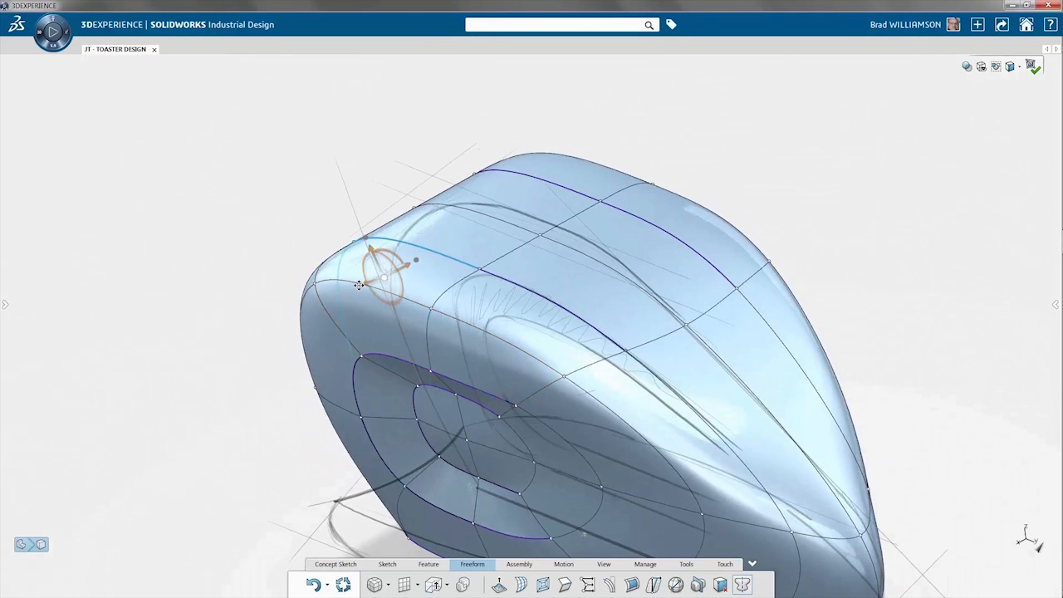
pyautogui.moveTo(364, 241)
pyautogui.mouseDown()
pyautogui.moveTo(354, 206)
pyautogui.moveTo(357, 222)
pyautogui.mouseUp()
pyautogui.click(274, 221)
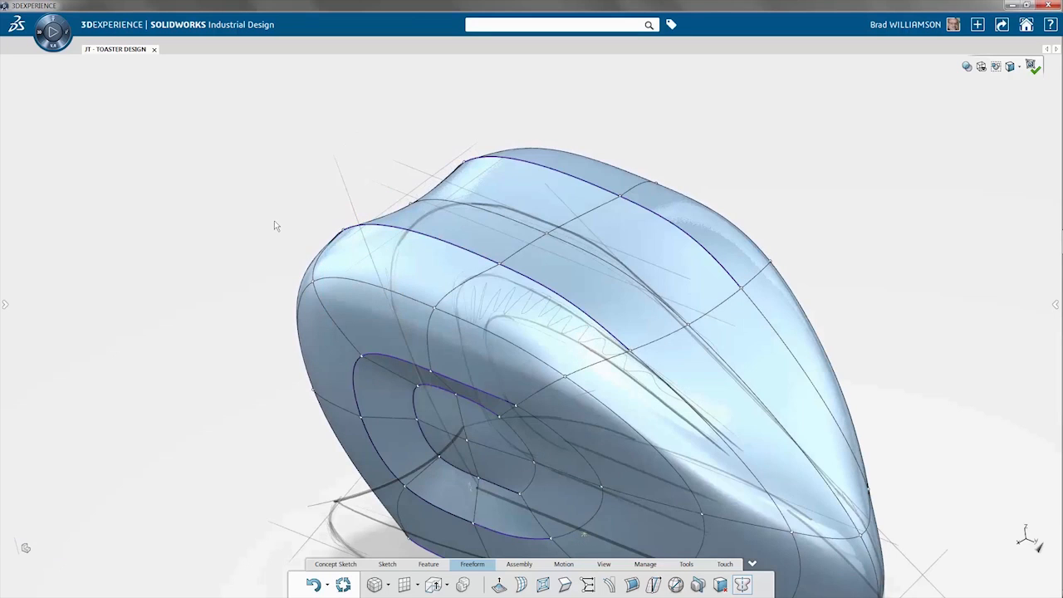
# Scale the front and upper edges of the scoop wall outward from the recess centre, toward the sketched scoop outline.
pyautogui.moveTo(274, 220); pyautogui.dragTo(274, 221, button='middle')
pyautogui.keyDown('ctrl'); pyautogui.moveTo(536, 345); pyautogui.dragTo(404, 294, button='middle'); pyautogui.keyUp('ctrl')
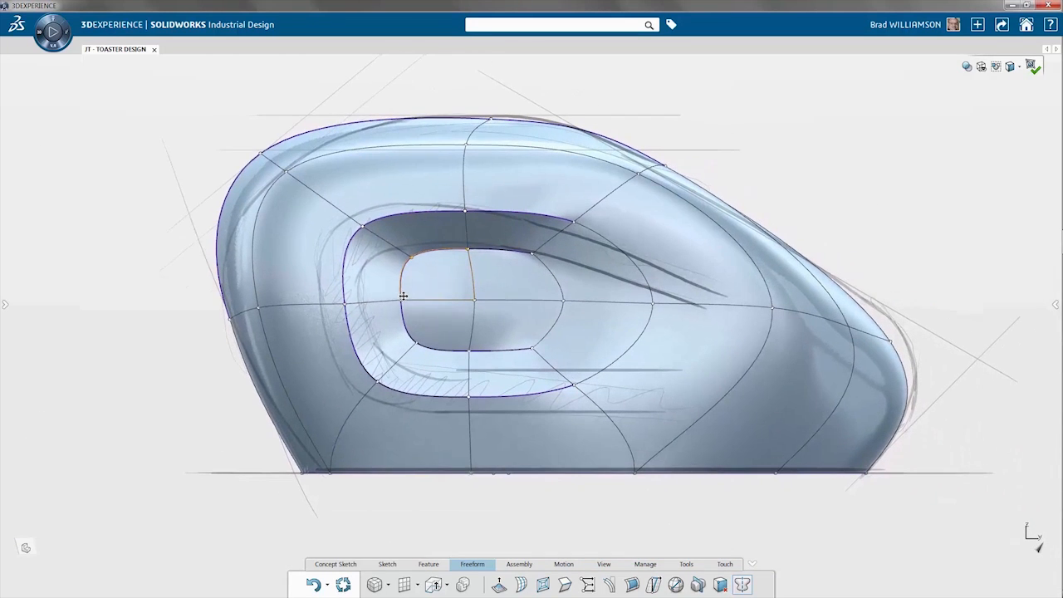
pyautogui.click(382, 305)
pyautogui.keyDown('ctrl'); pyautogui.click(394, 246); pyautogui.keyUp('ctrl')
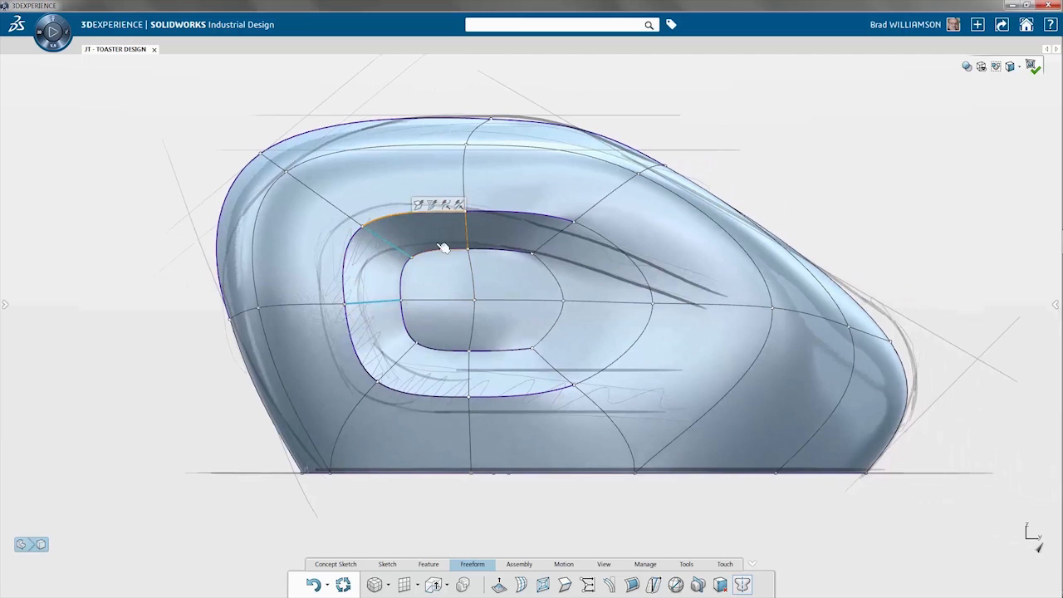
pyautogui.keyDown('ctrl'); pyautogui.click(471, 232); pyautogui.keyUp('ctrl')
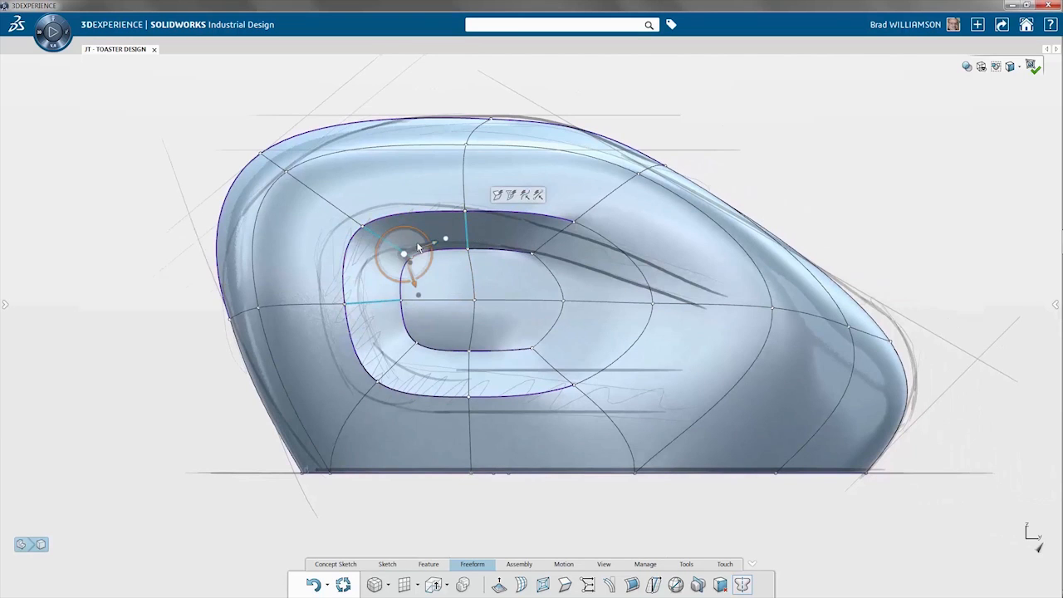
pyautogui.moveTo(415, 259); pyautogui.dragTo(477, 304)
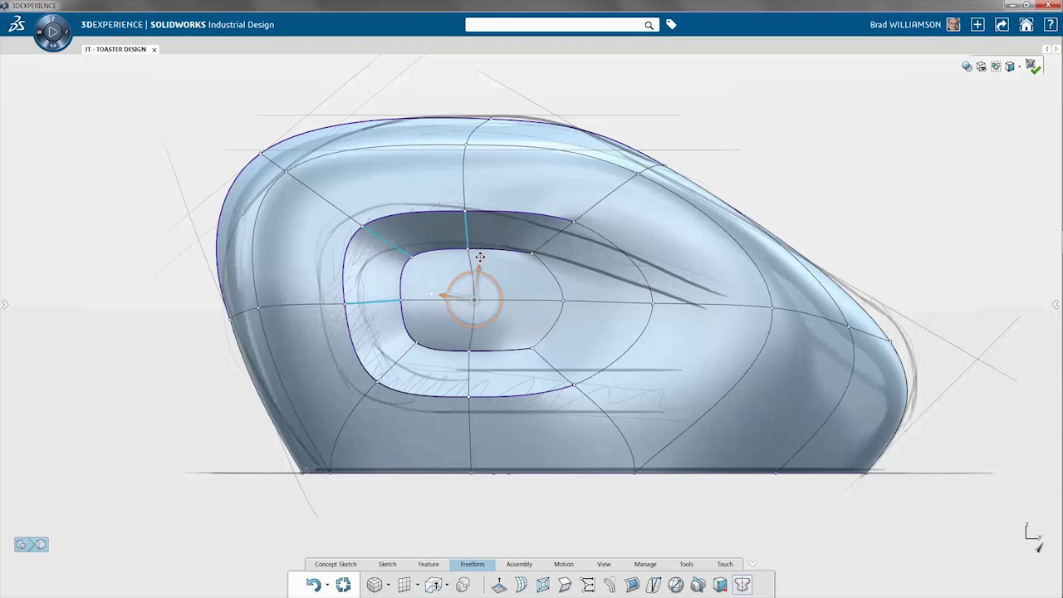
pyautogui.moveTo(480, 257); pyautogui.dragTo(481, 243)
pyautogui.click(756, 156)
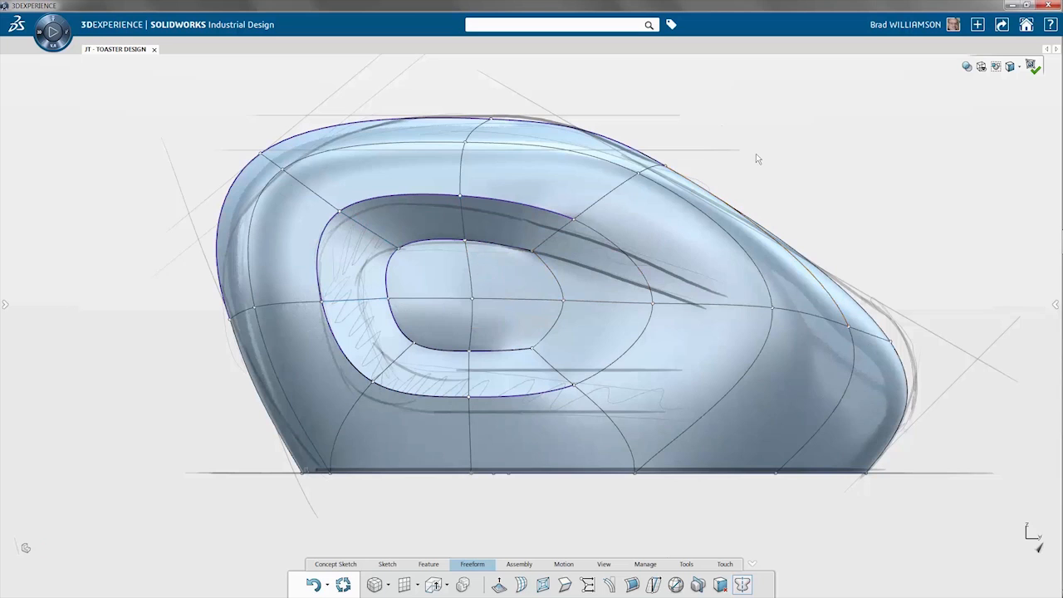
# Move the rear vertex of the creased top loop down and toward the tail.
pyautogui.click(669, 169)
pyautogui.moveTo(673, 165); pyautogui.dragTo(699, 188)
pyautogui.click(869, 228)
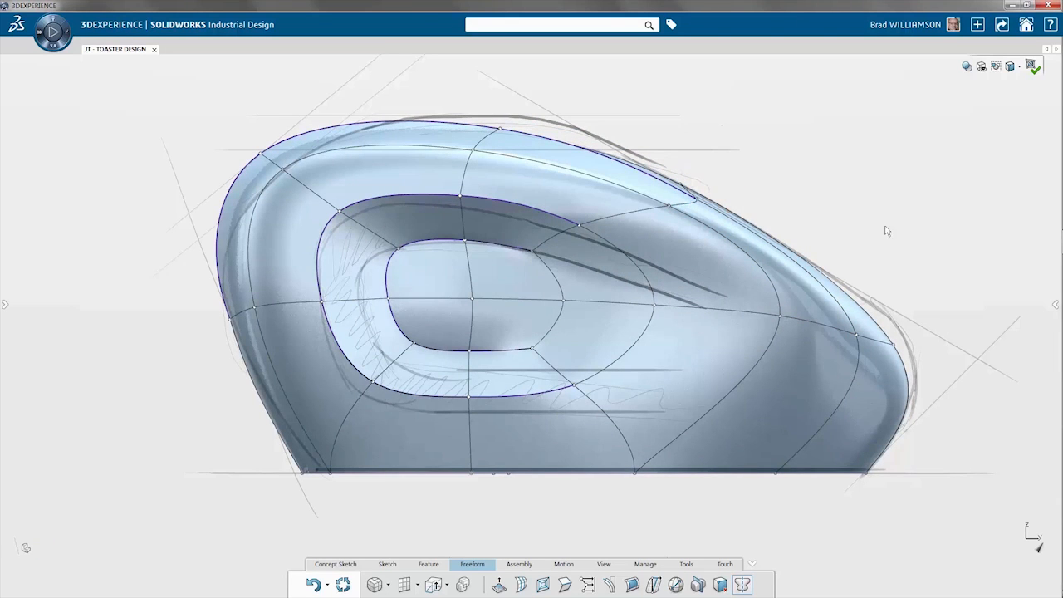
# Shift all vertices behind the front portion horizontally toward the tail, with the manipulator no longer aligned to the selection.
pyautogui.moveTo(954, 510); pyautogui.dragTo(432, 91)
pyautogui.rightClick(600, 312)
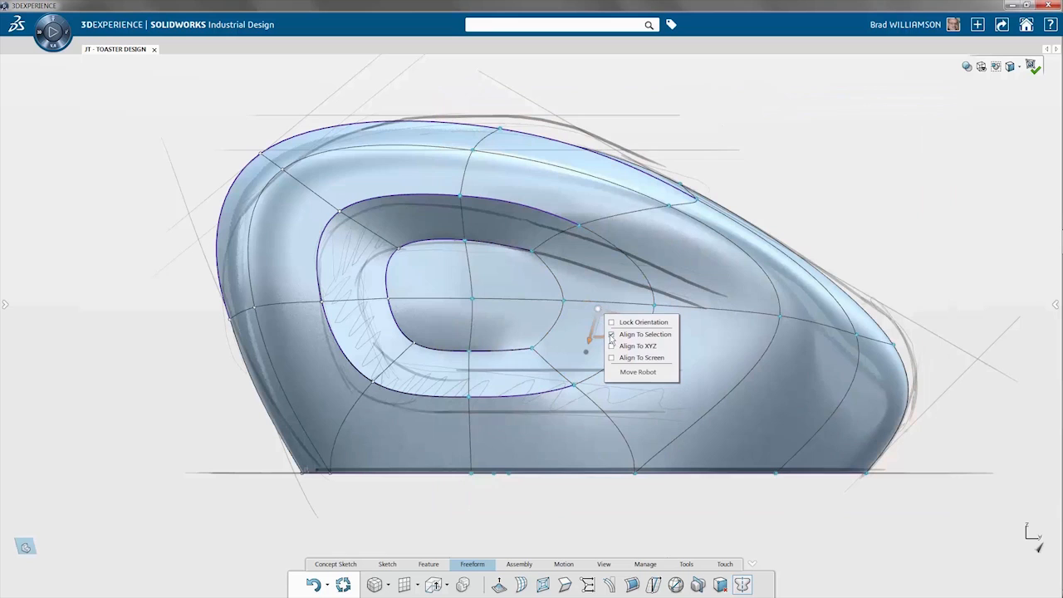
pyautogui.click(612, 334)
pyautogui.moveTo(629, 314); pyautogui.dragTo(642, 310)
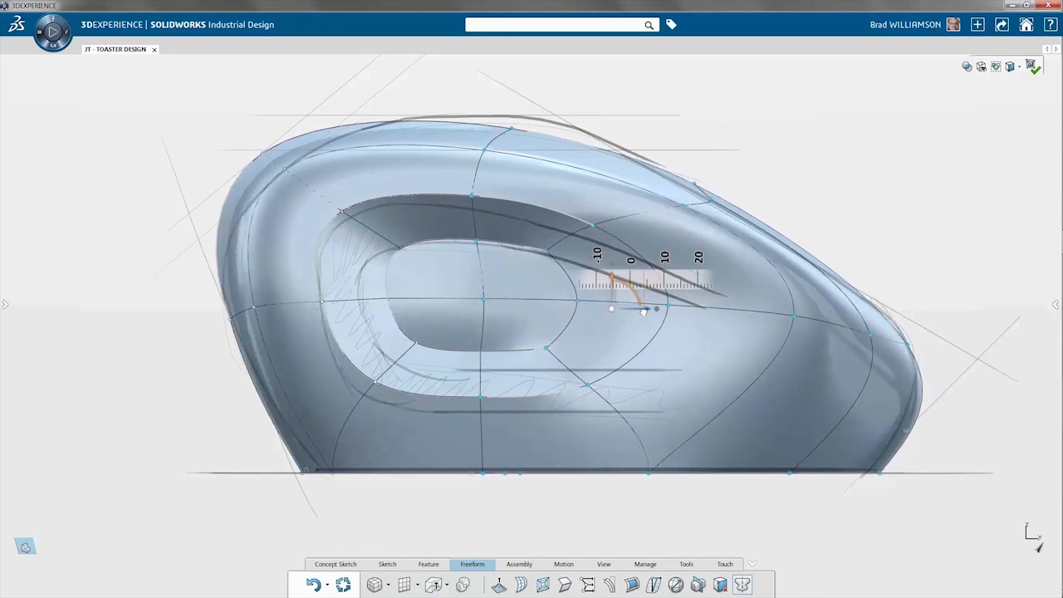
pyautogui.click(873, 249)
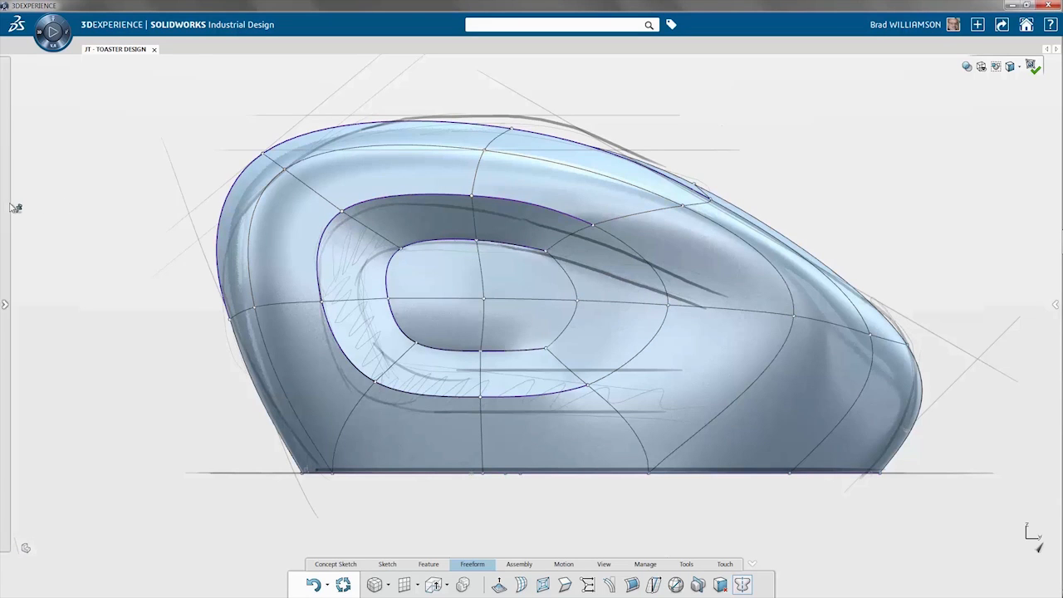
# Hide the Gas Tank Bold Sketch and the Gas Tank Concept Sketch.
pyautogui.moveTo(13, 205)
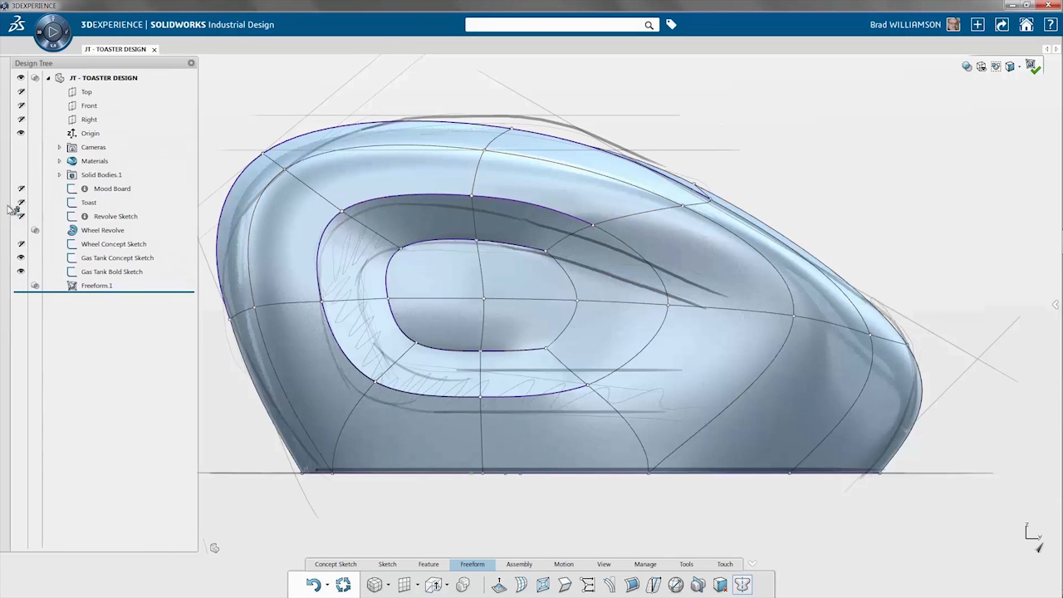
pyautogui.click(21, 272)
pyautogui.click(20, 257)
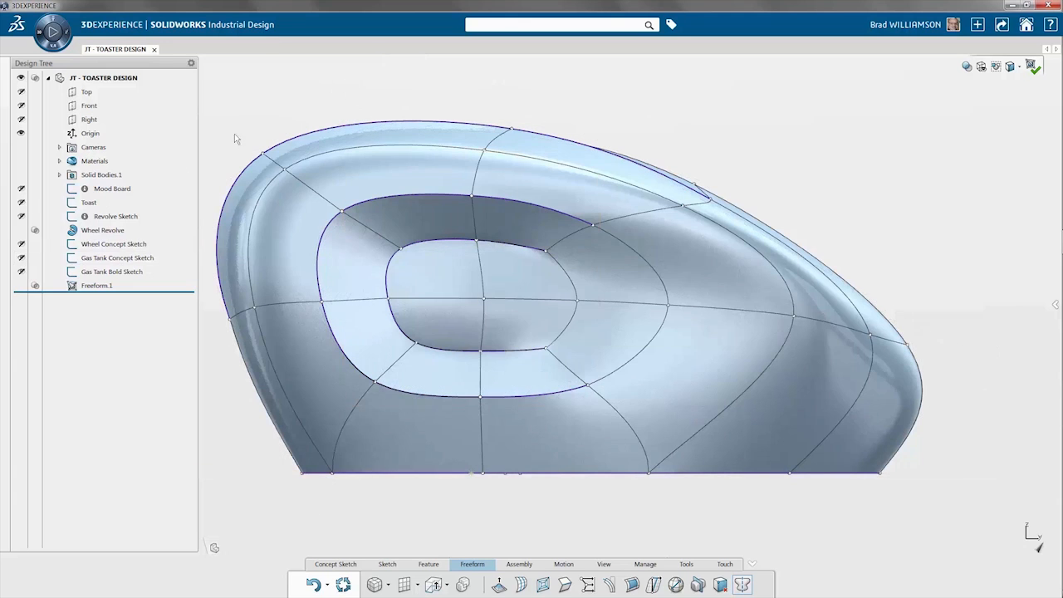
# Pull the side vertex near the tail outward from the centreline to make the tail fuller in plan view.
pyautogui.moveTo(255, 128); pyautogui.dragTo(294, 257, button='middle')
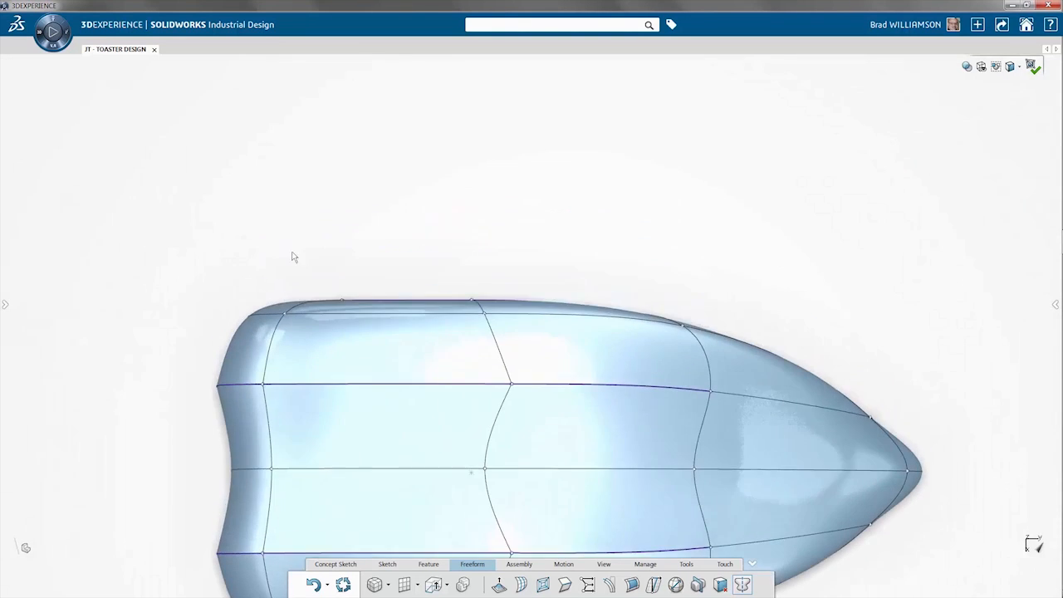
pyautogui.keyDown('ctrl'); pyautogui.moveTo(341, 356); pyautogui.dragTo(349, 206, button='middle'); pyautogui.keyUp('ctrl')
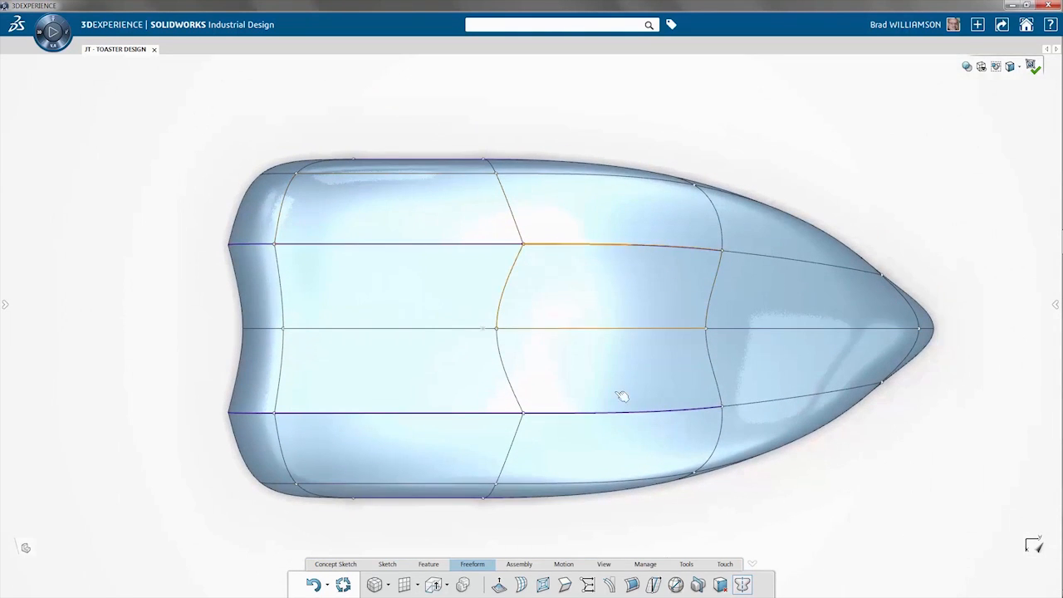
pyautogui.click(860, 366)
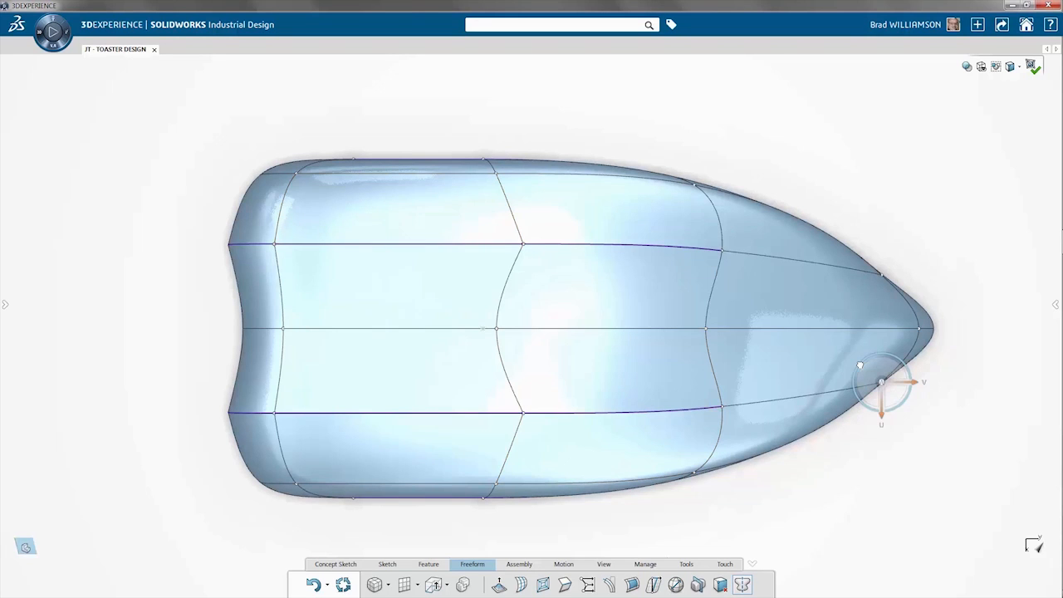
pyautogui.moveTo(883, 421); pyautogui.dragTo(881, 459)
pyautogui.click(818, 514)
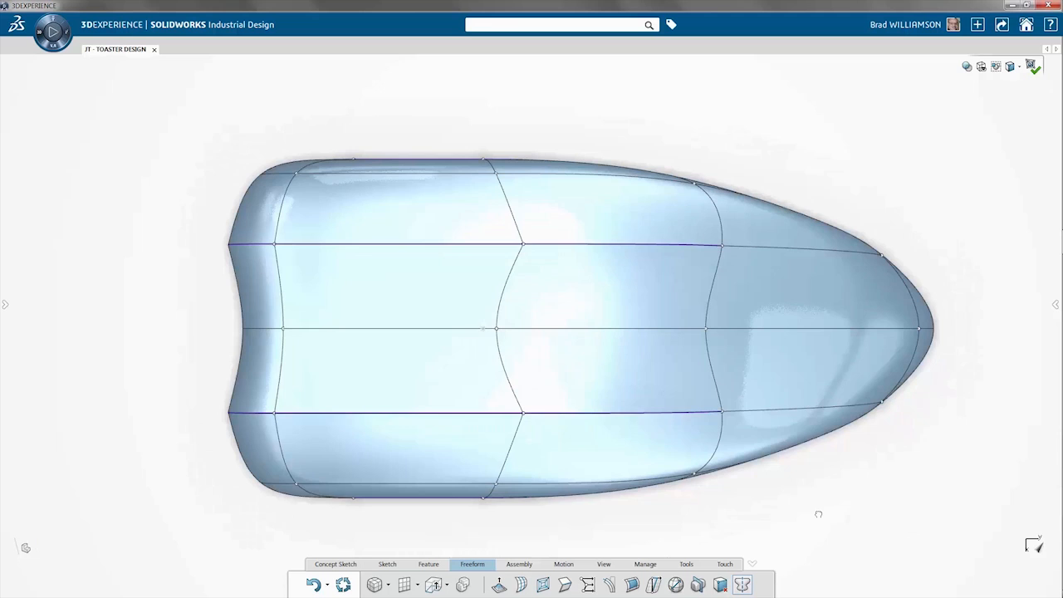
# Finish editing the freeform body and inspect the resulting toaster housing from the side and below.
pyautogui.moveTo(819, 514); pyautogui.dragTo(812, 465, button='middle')
pyautogui.keyDown('ctrl'); pyautogui.moveTo(703, 333); pyautogui.dragTo(684, 459, button='middle'); pyautogui.keyUp('ctrl')
pyautogui.click(1031, 66)
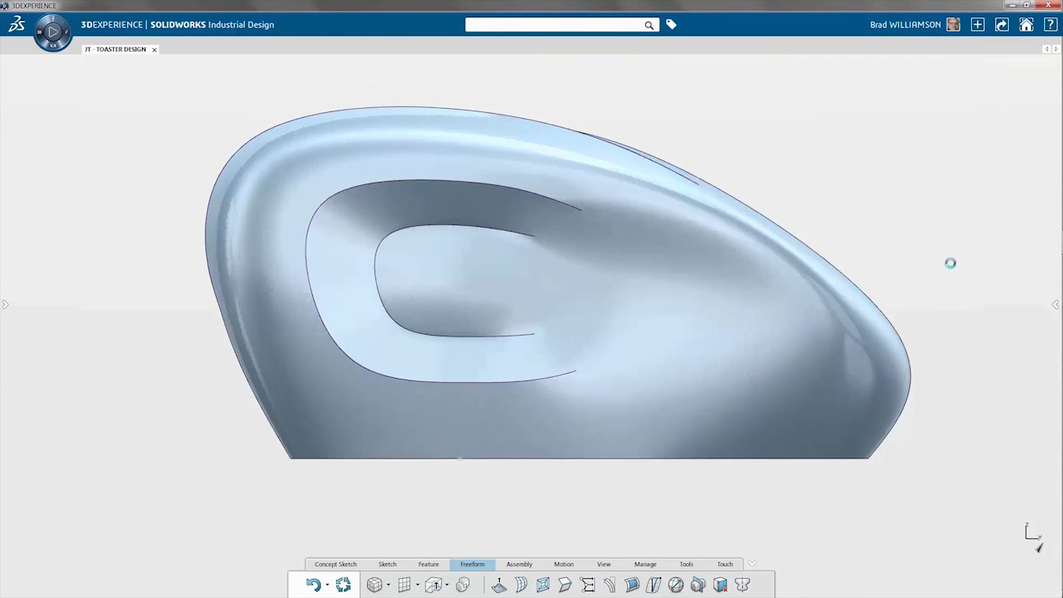
pyautogui.moveTo(941, 285); pyautogui.dragTo(385, 300, button='middle')
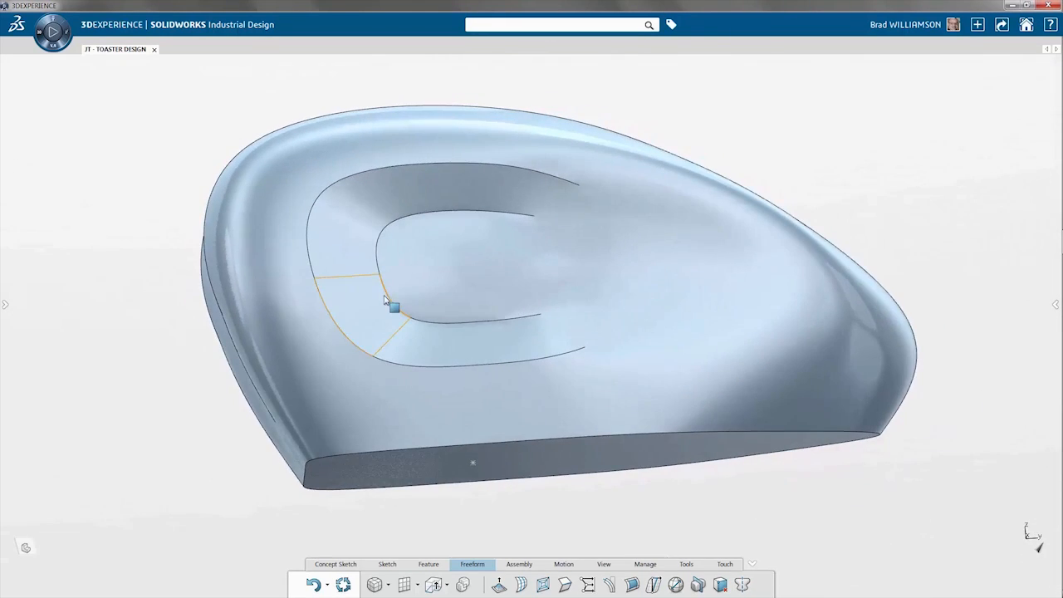
pyautogui.moveTo(384, 301); pyautogui.dragTo(463, 459)
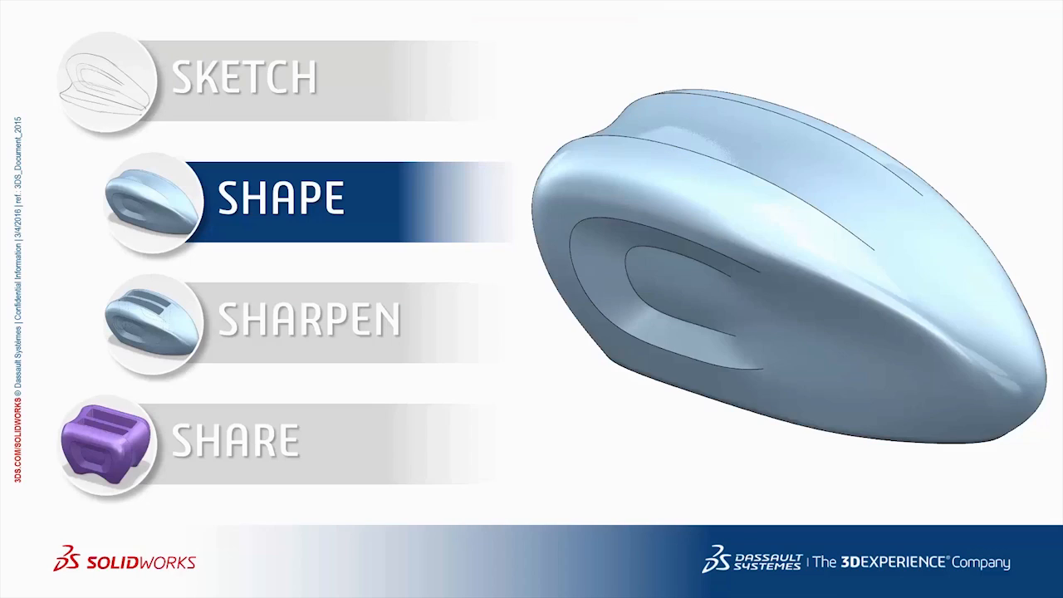